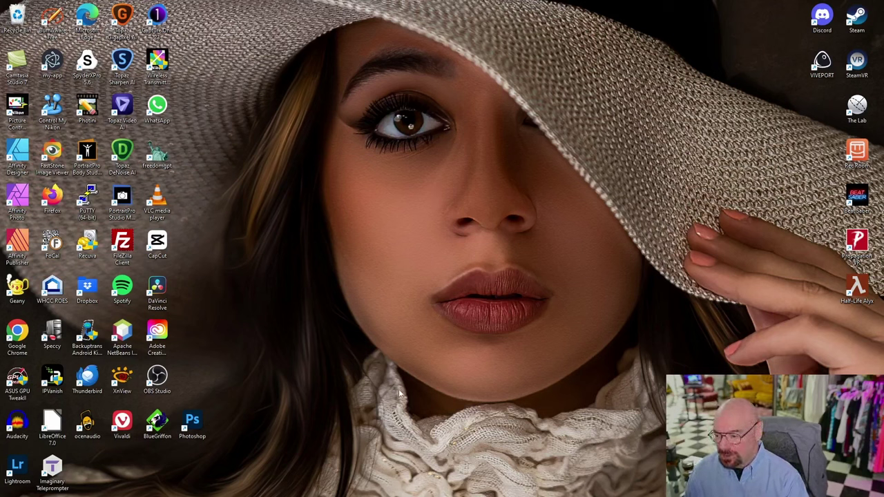
Open File Explorer on Local Disk (C:) and select the sd folder
mouse_move(376, 492)
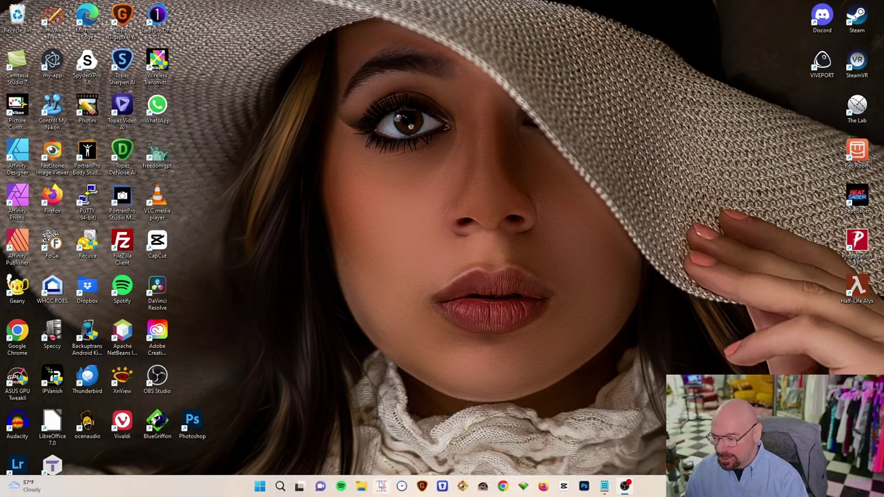
click(362, 487)
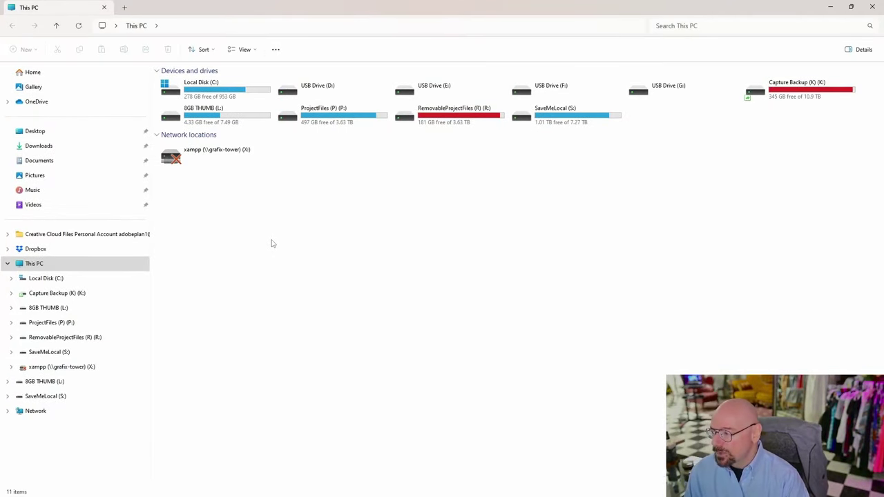
click(45, 278)
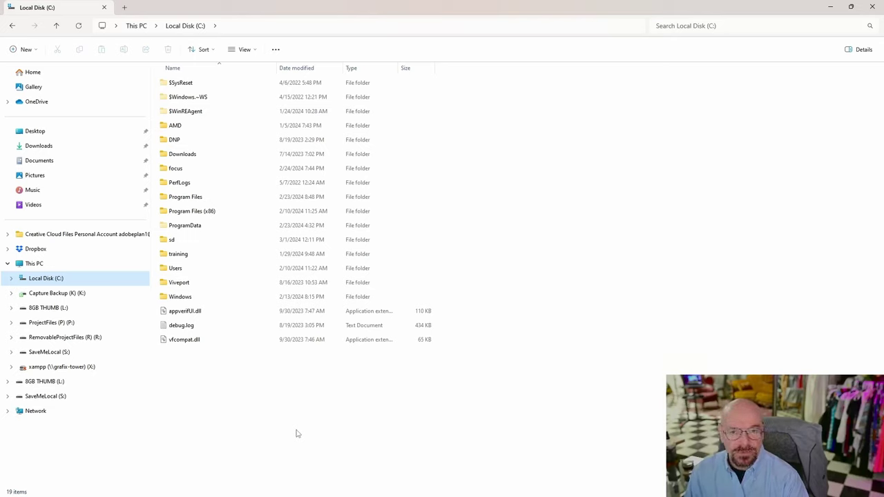
right_click(272, 399)
mouse_move(325, 357)
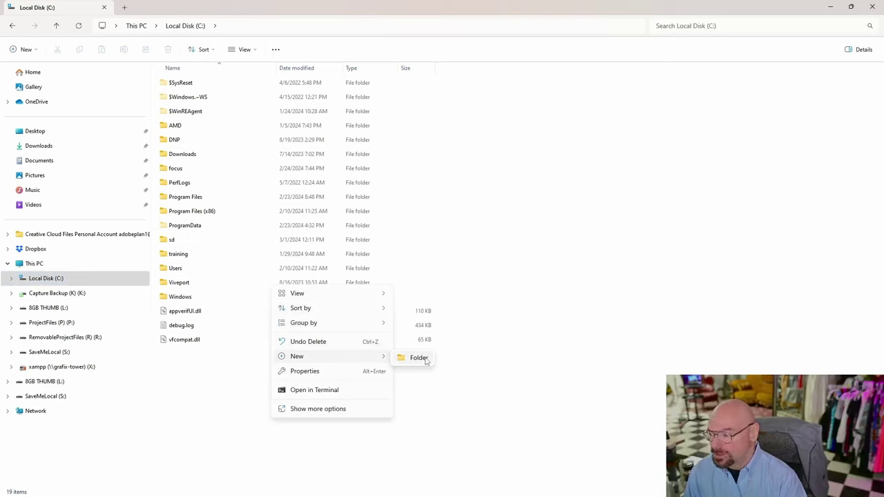
click(226, 404)
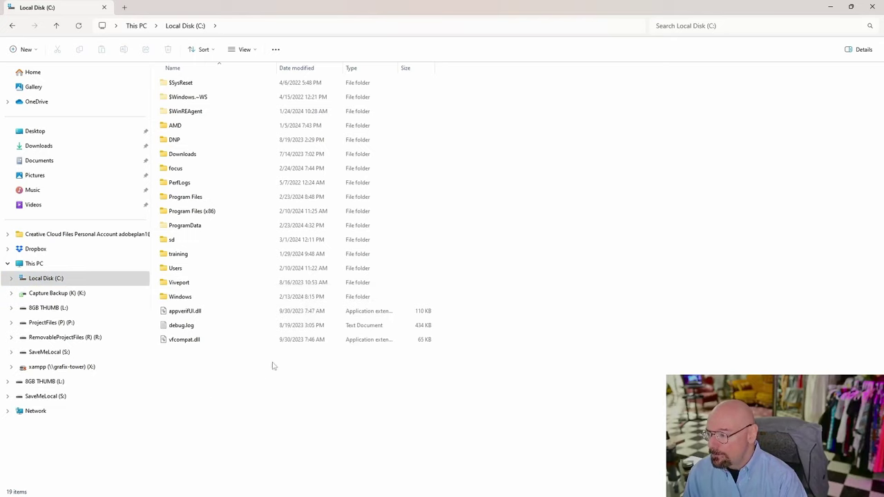
click(201, 244)
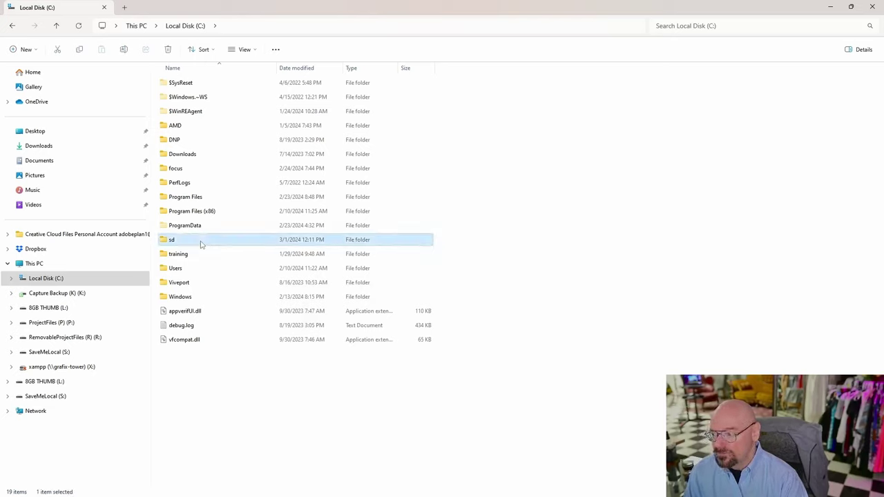
Open the sd folder and create a new folder inside it named Forge
double_click(201, 245)
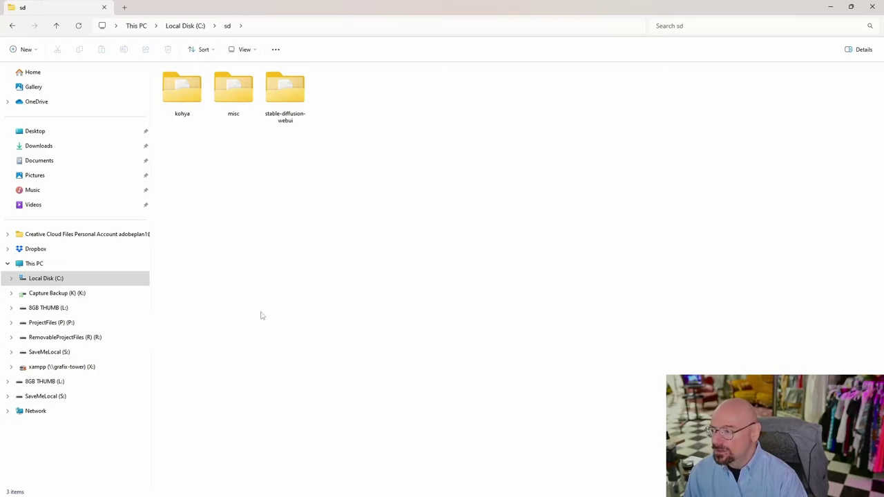
right_click(304, 173)
mouse_move(361, 244)
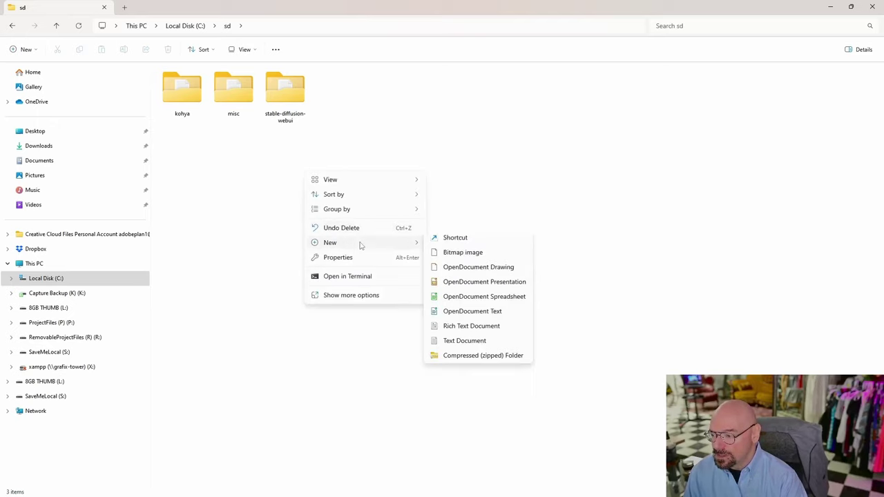
click(449, 248)
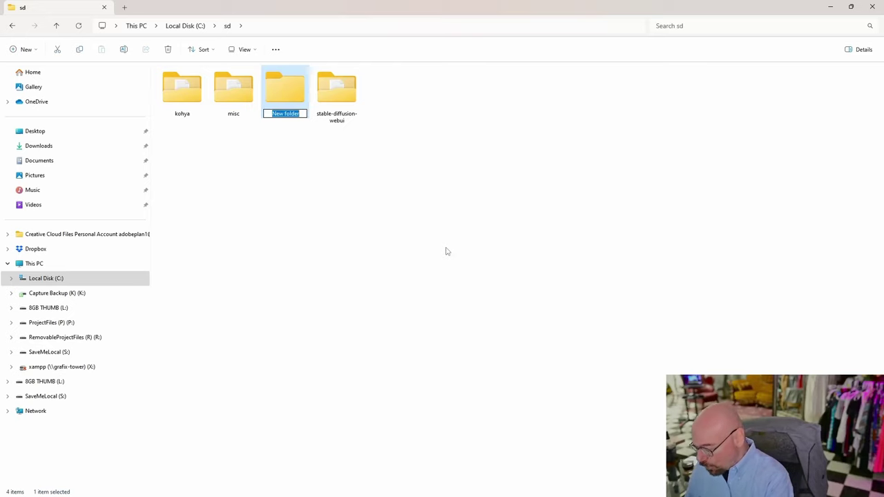
text(Forge)
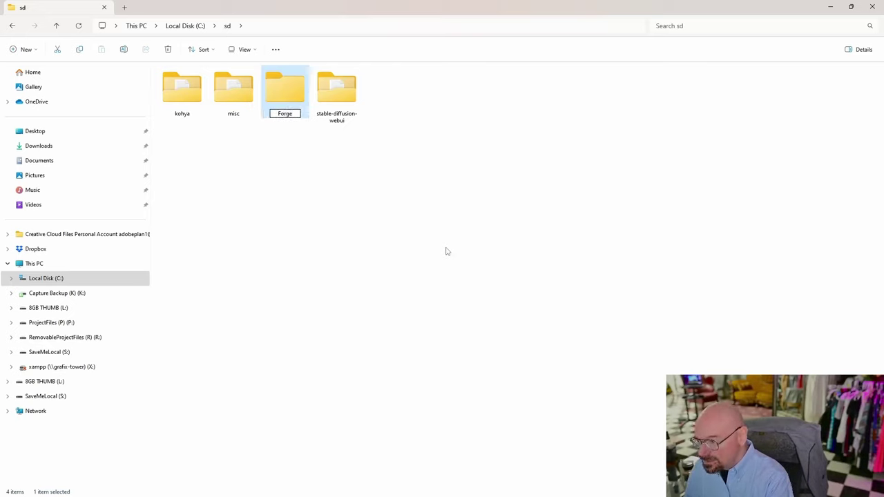
key(Return)
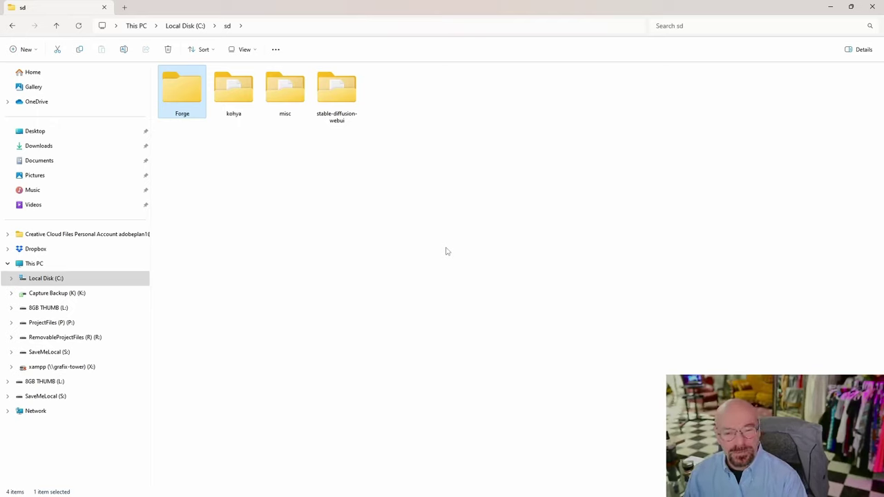
click(278, 174)
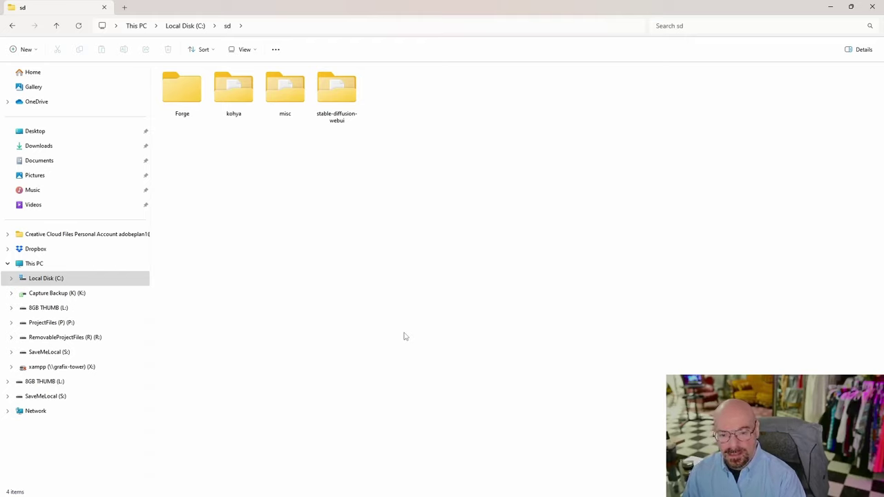
mouse_move(415, 494)
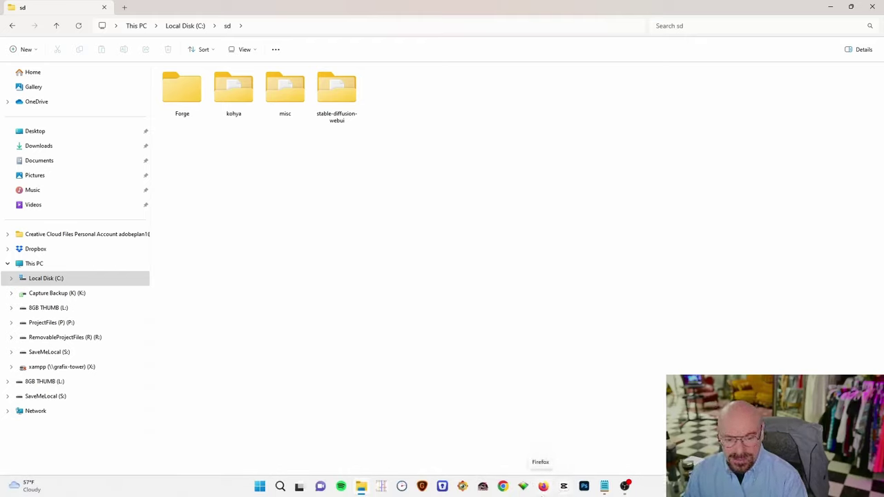
In Firefox, go to the Forge repository page on GitHub
click(543, 487)
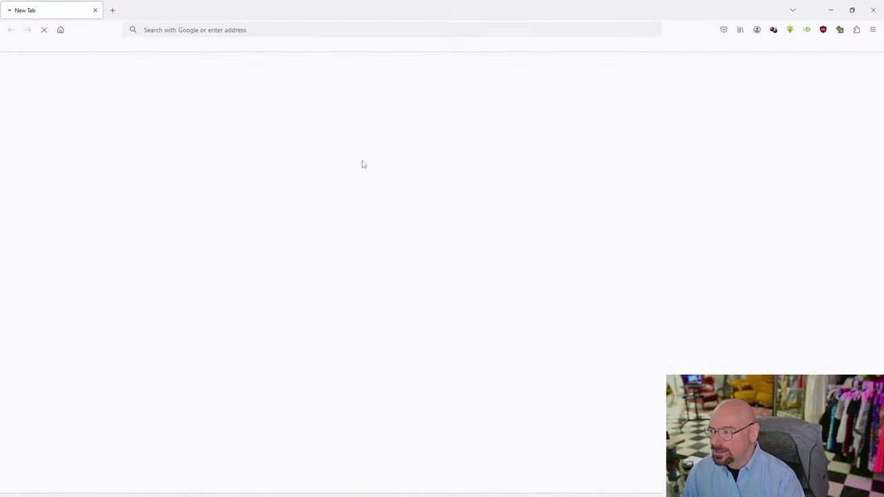
click(268, 28)
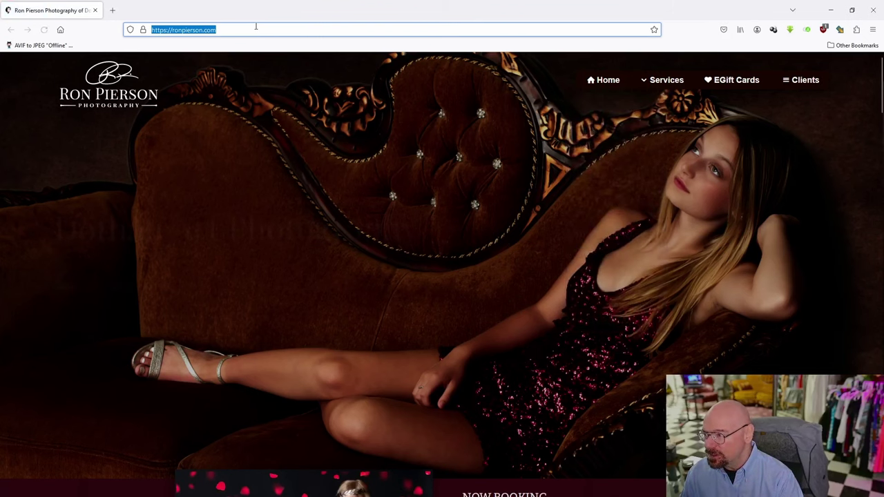
right_click(255, 26)
click(277, 122)
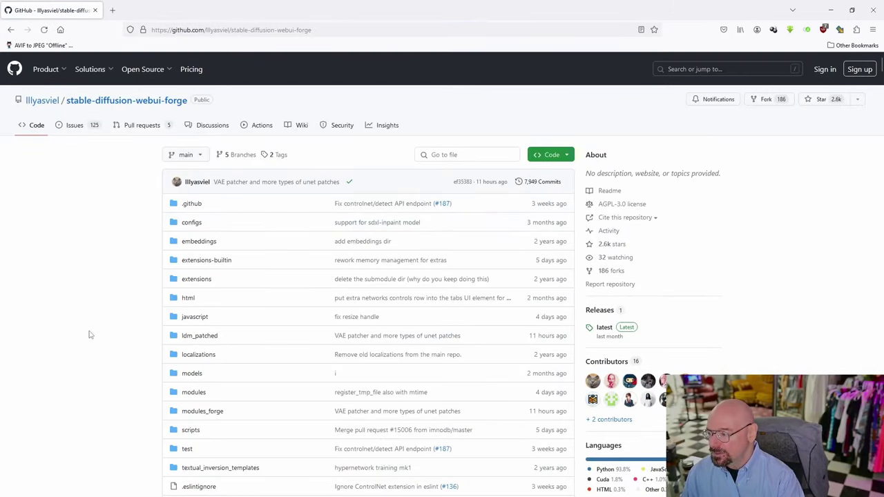
Save the one-click package webui_forge_cu121_torch21.7z into Downloads
scroll(94, 338, down, 3)
scroll(94, 338, down, 10)
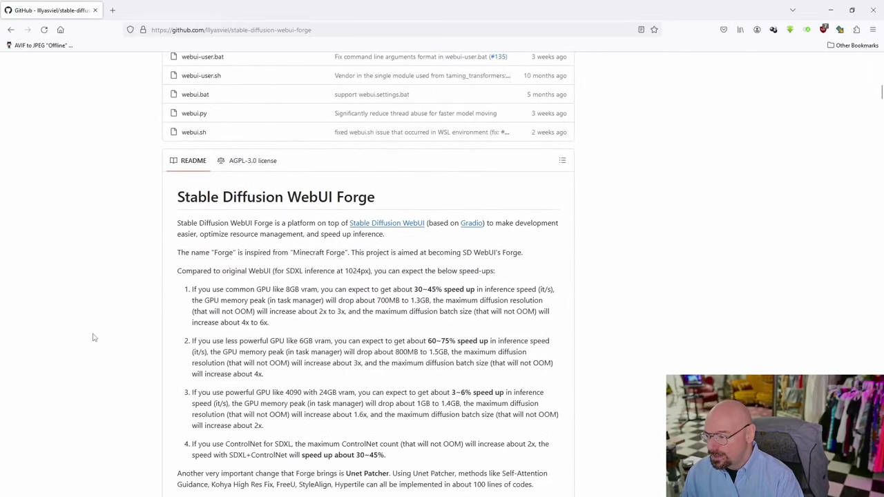
scroll(94, 337, down, 5)
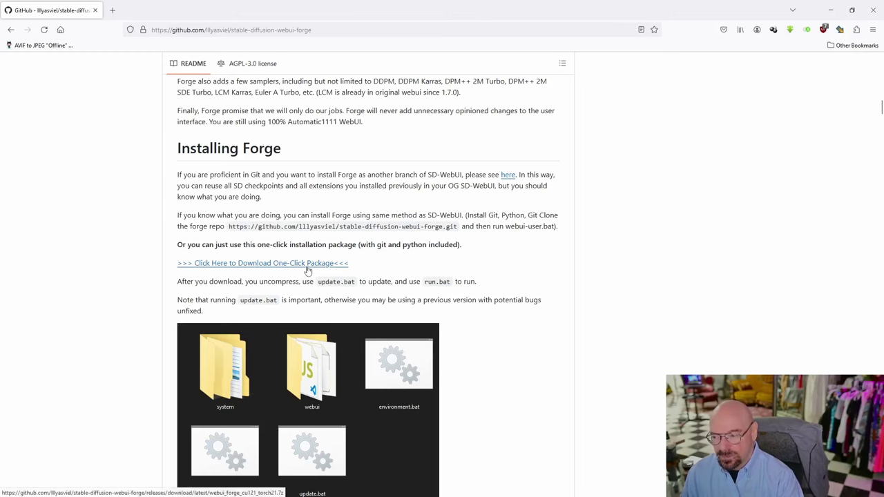
click(309, 263)
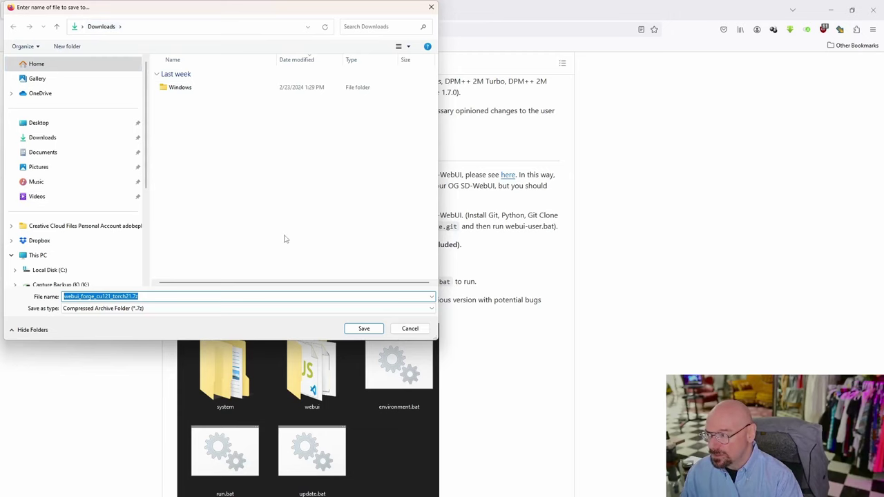
click(362, 329)
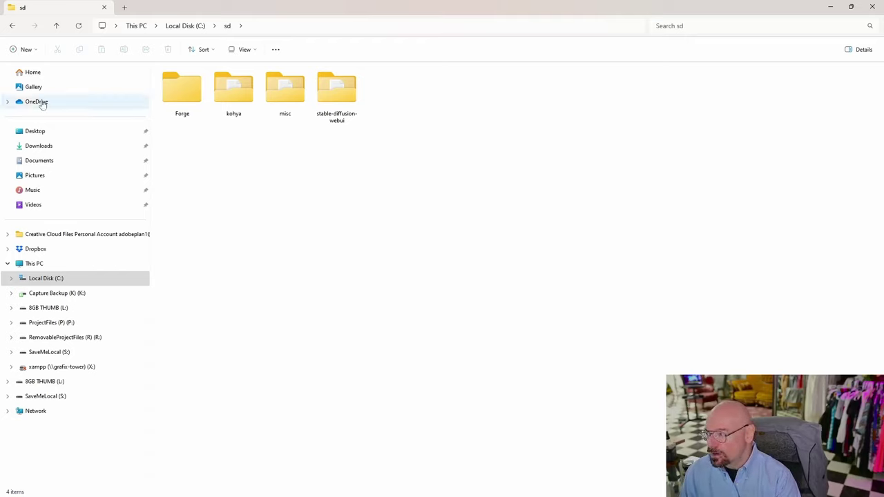
Cut the webui_forge_cu121_torch21.7z archive from the Downloads folder
click(47, 148)
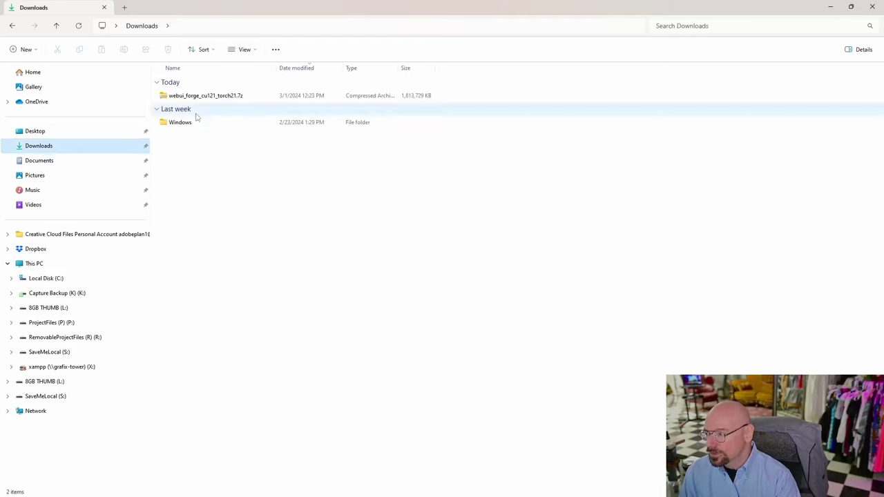
click(198, 97)
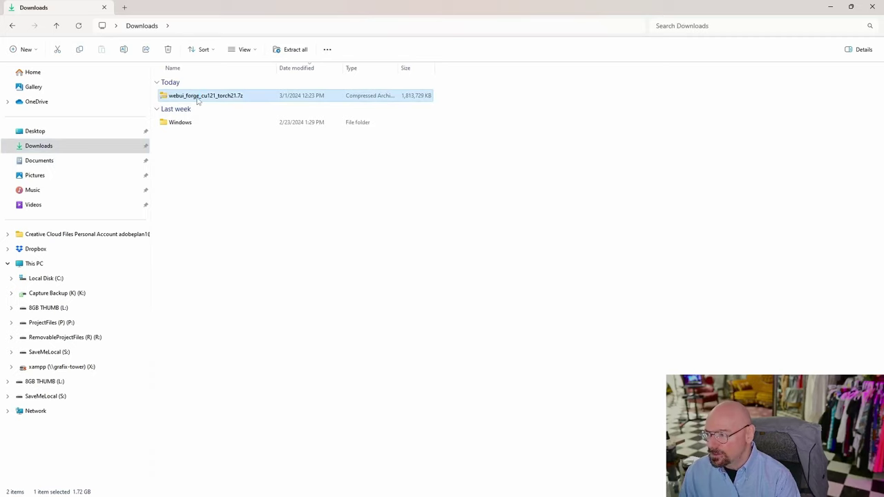
right_click(198, 98)
click(210, 110)
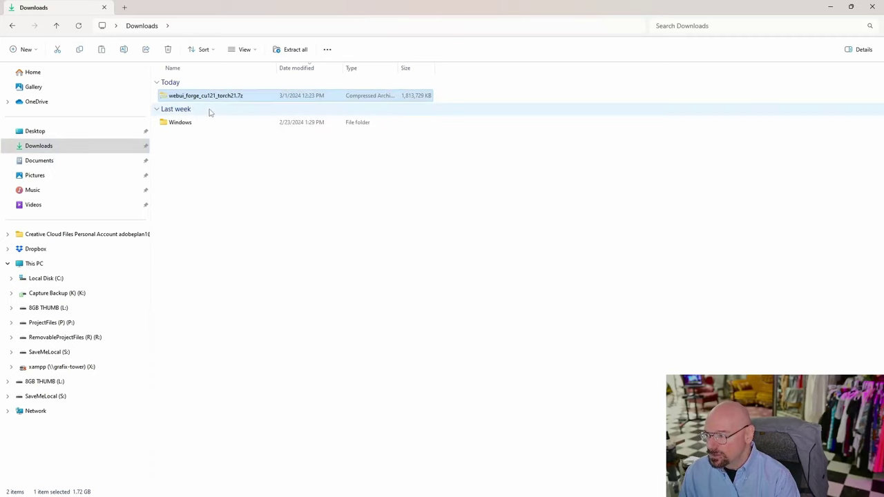
Paste the archive into C:\sd\Forge
click(58, 278)
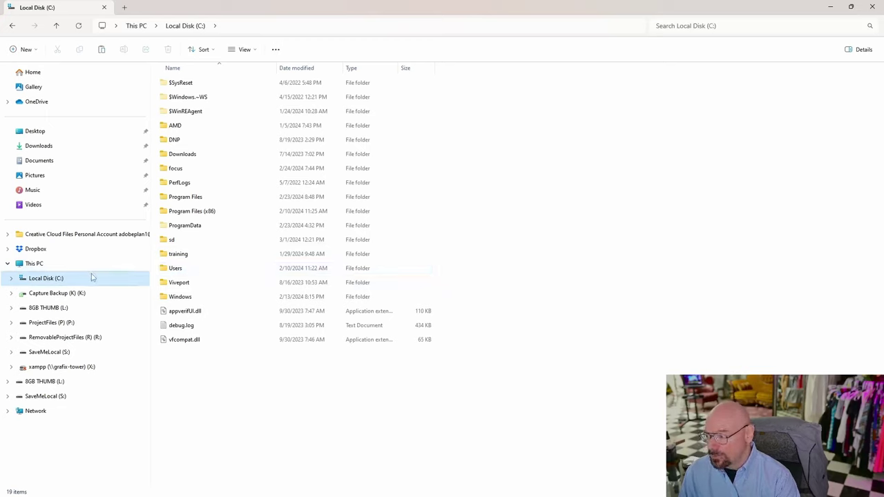
double_click(197, 242)
click(183, 90)
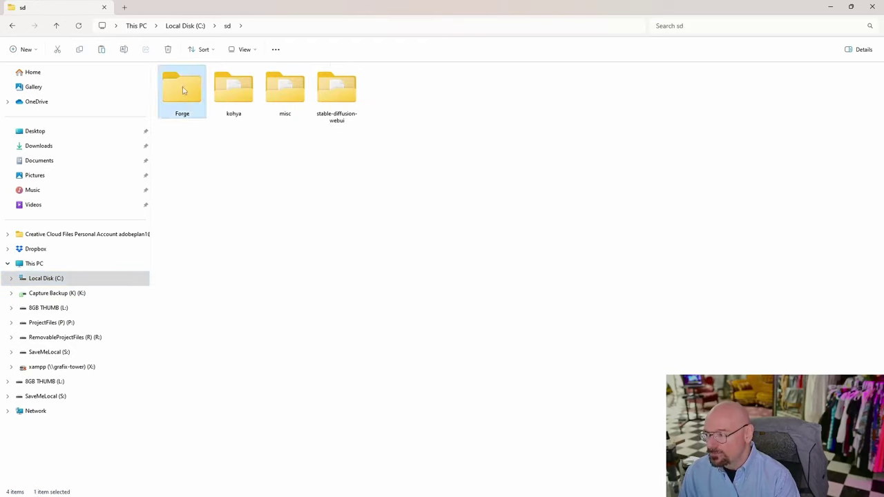
double_click(183, 90)
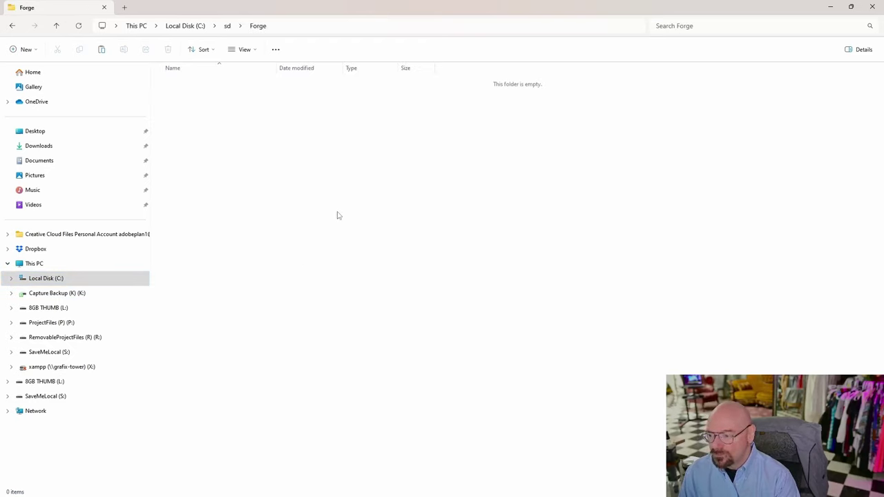
right_click(338, 215)
click(348, 224)
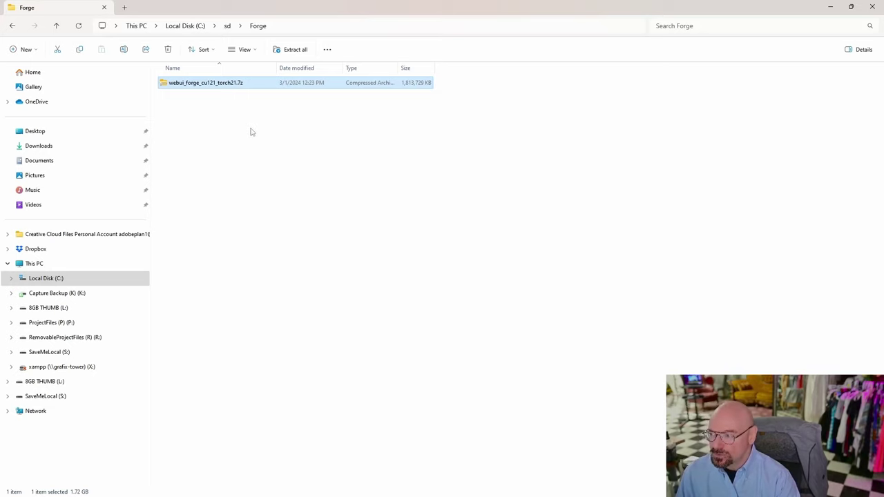
Extract the archive into its own webui_forge_cu121_torch21 folder inside Forge
right_click(199, 85)
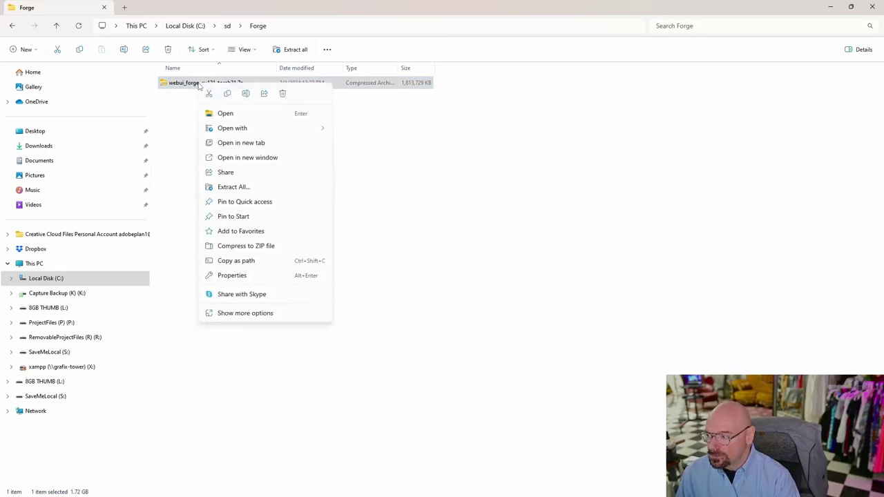
click(279, 189)
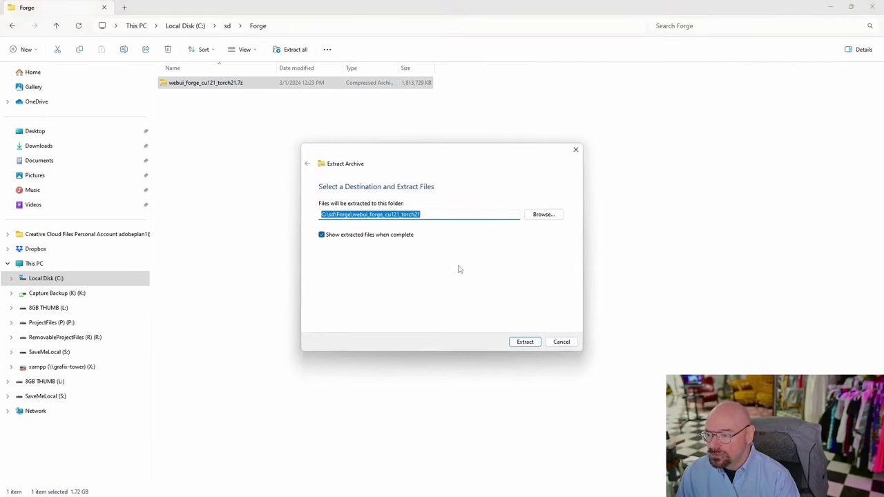
click(526, 347)
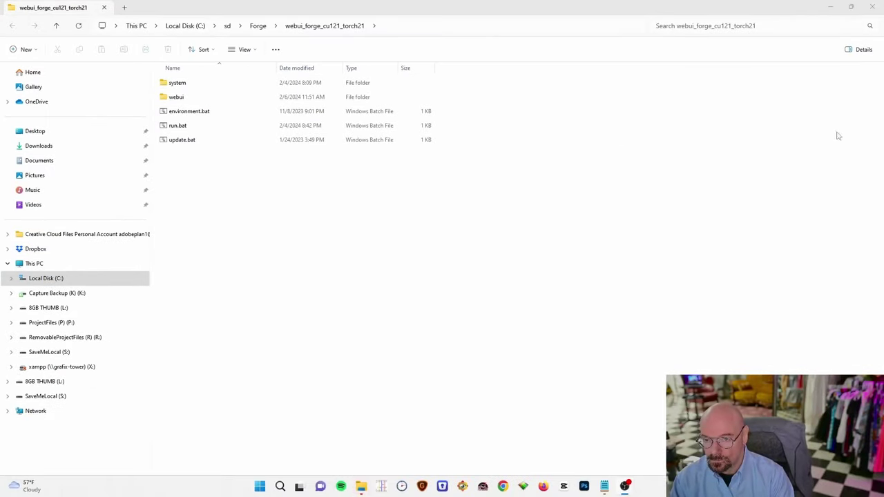
Close the extracted-folder window and delete the .7z archive
click(879, 8)
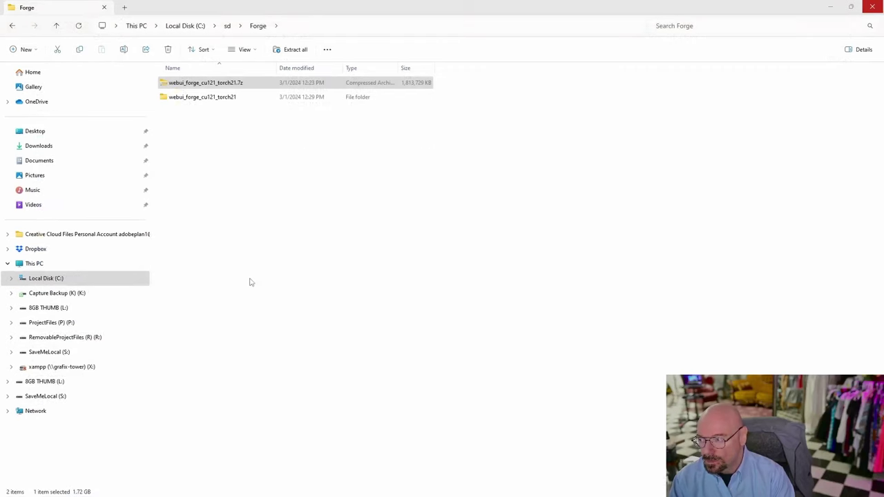
click(320, 200)
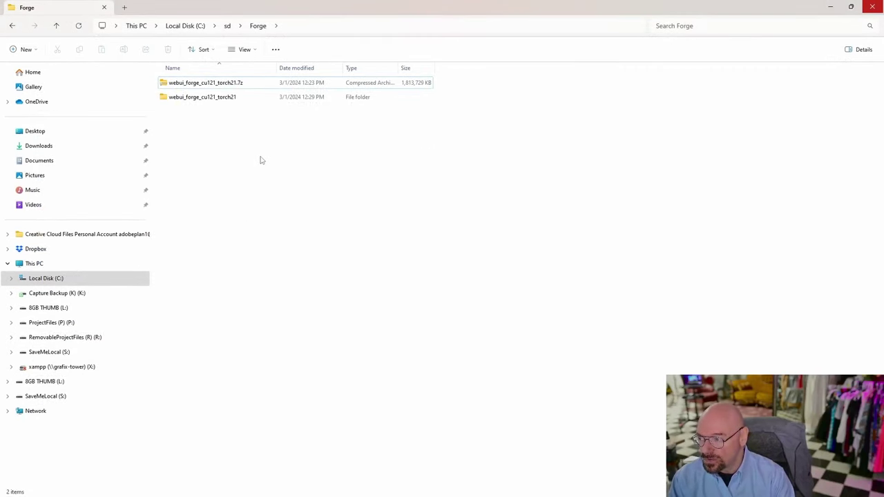
click(250, 84)
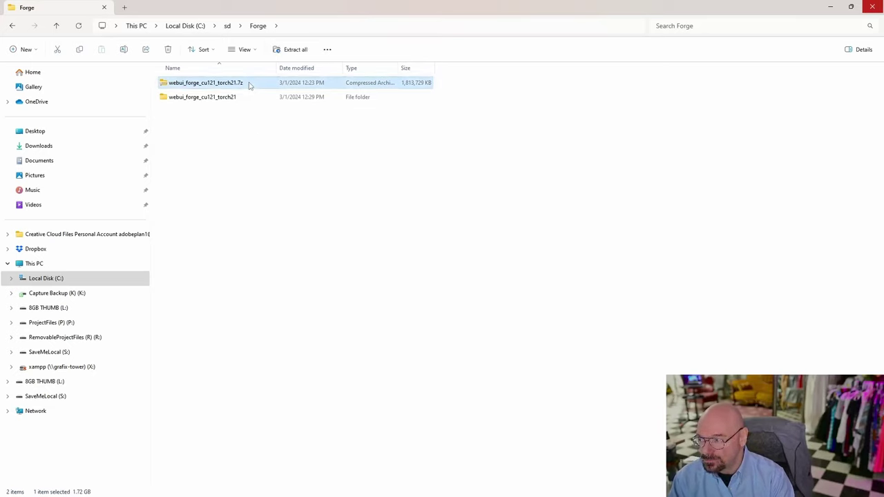
right_click(250, 84)
click(336, 94)
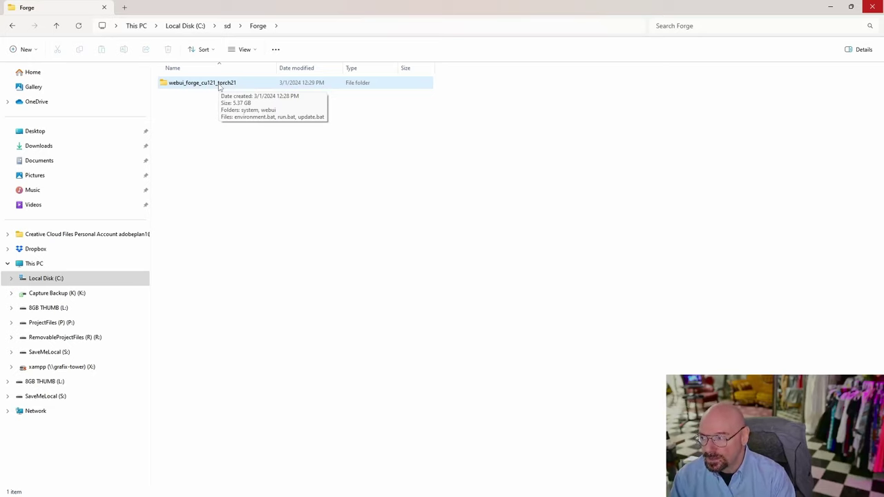
Run update.bat in webui_forge_cu121_torch21 past SmartScreen, then launch run.bat
double_click(219, 83)
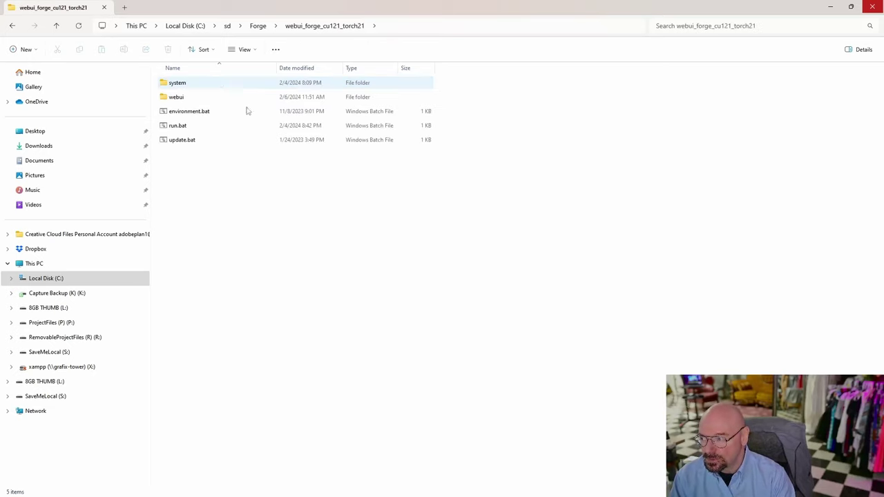
double_click(196, 141)
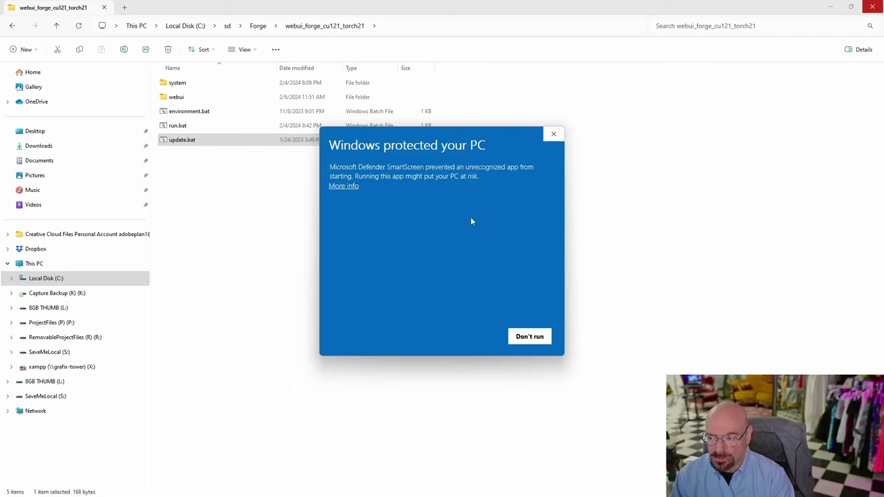
click(350, 187)
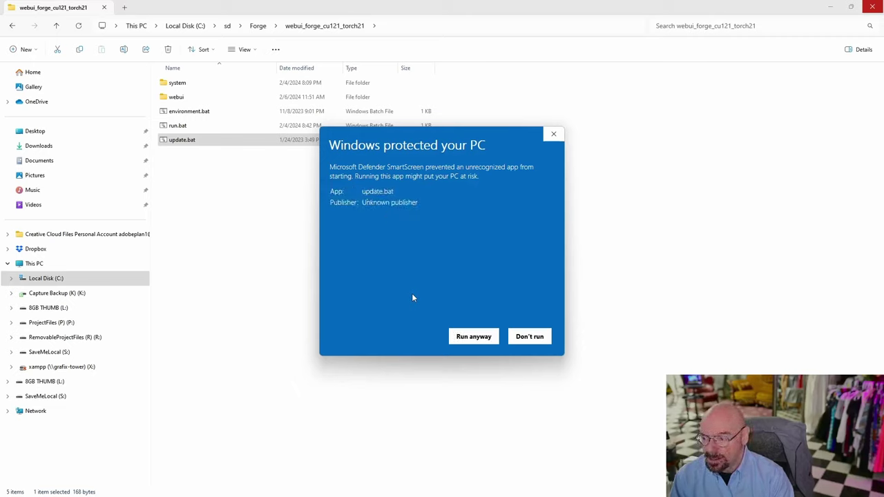
click(470, 337)
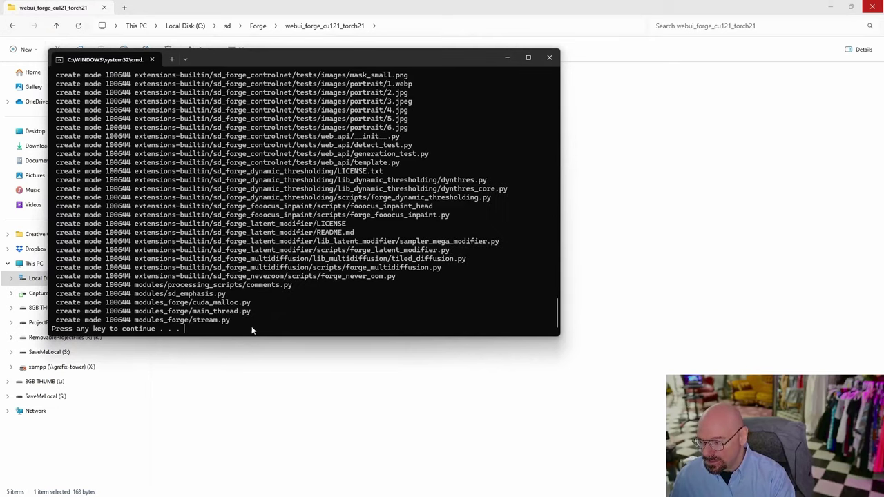
key(Return)
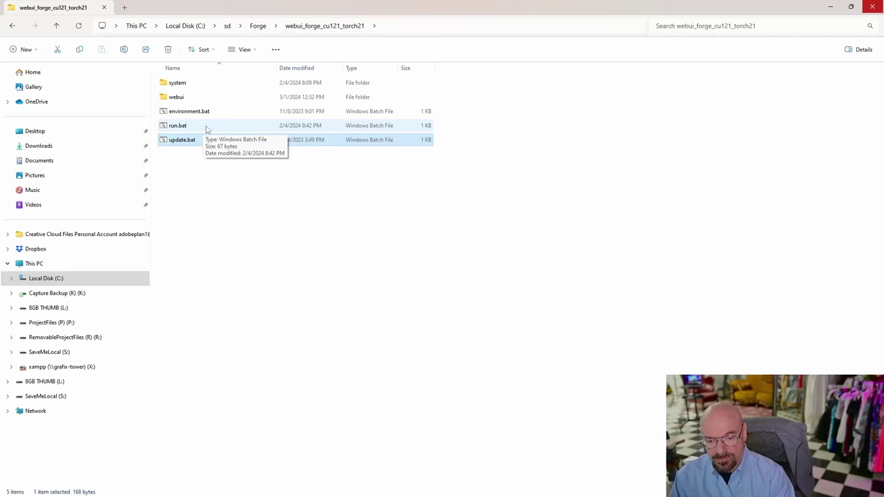
double_click(206, 128)
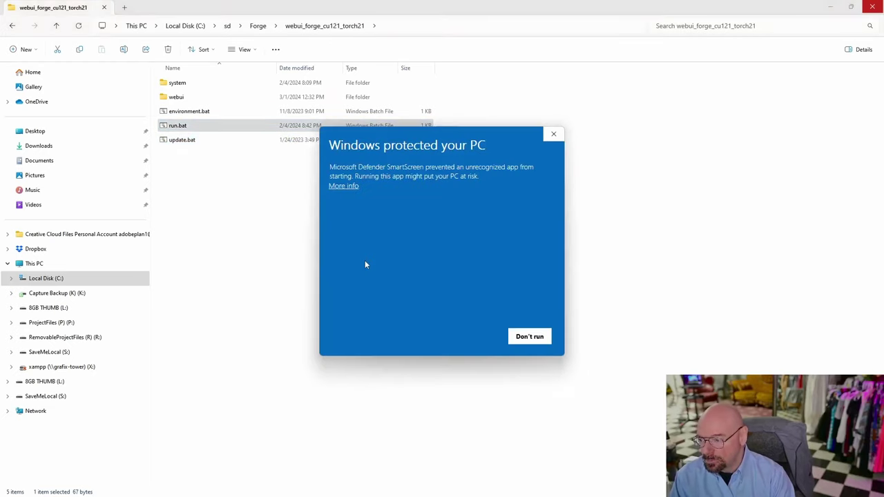
Let run.bat past the SmartScreen warning so Forge opens at 127.0.0.1:7860
click(343, 186)
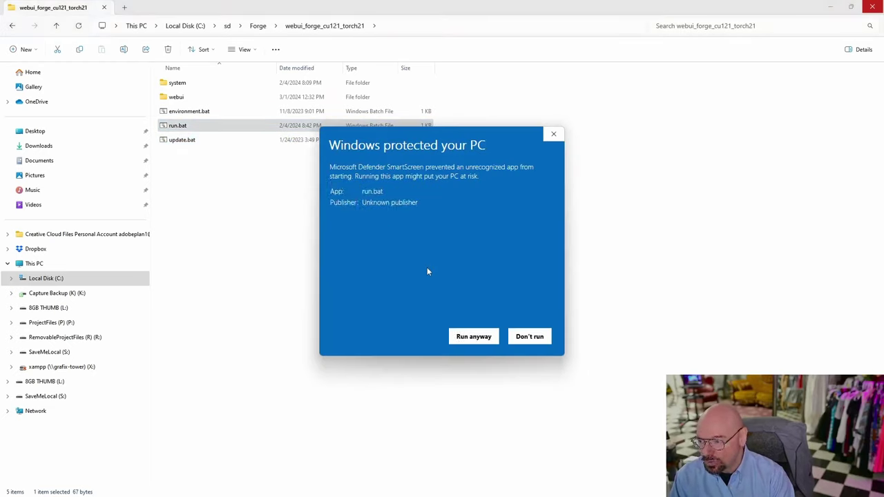
click(473, 336)
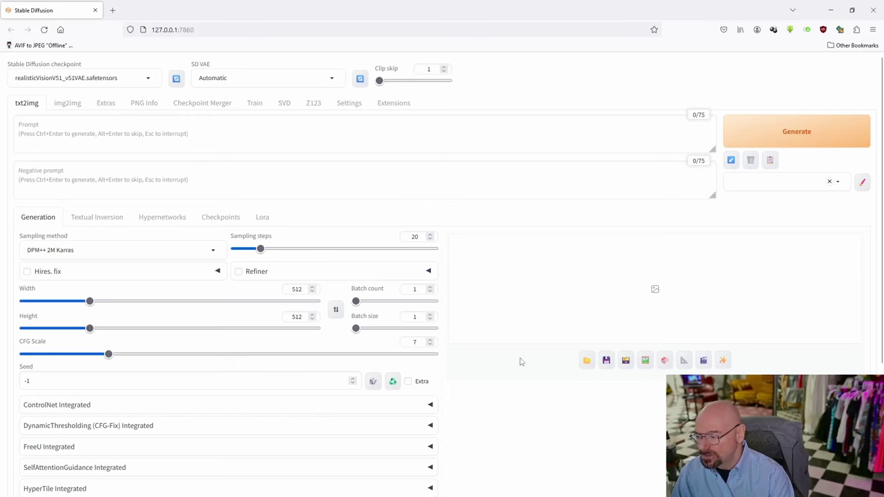
Scroll down through the txt2img settings and back up to review them
scroll(520, 369, down, 5)
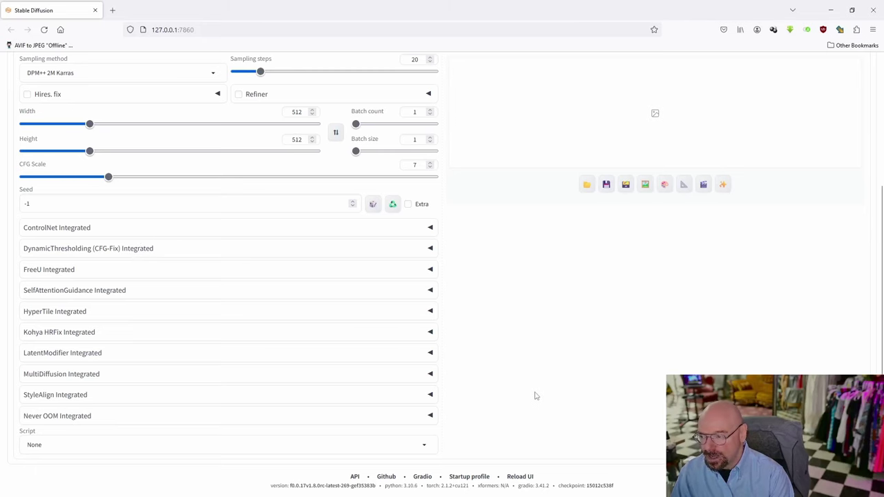
scroll(535, 396, up, 3)
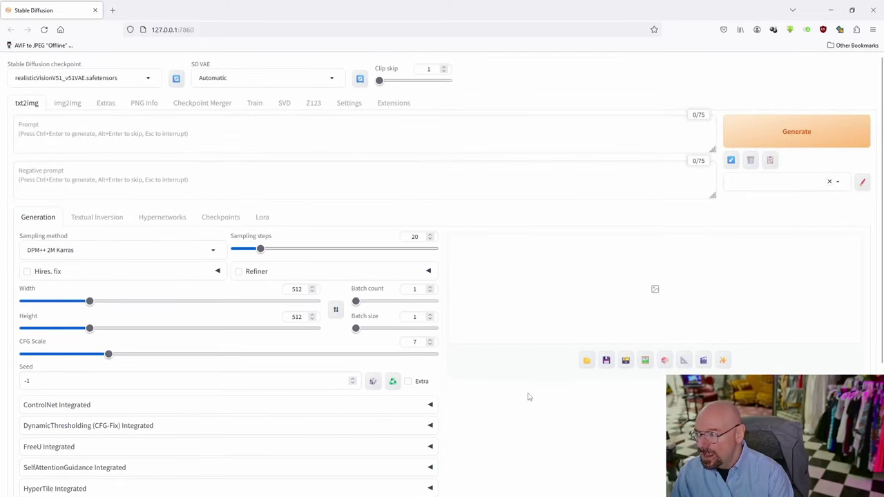
Enter a prompt: best quality, raw photo, woman age 30, red evening gown, Rembrandt lighting
click(185, 132)
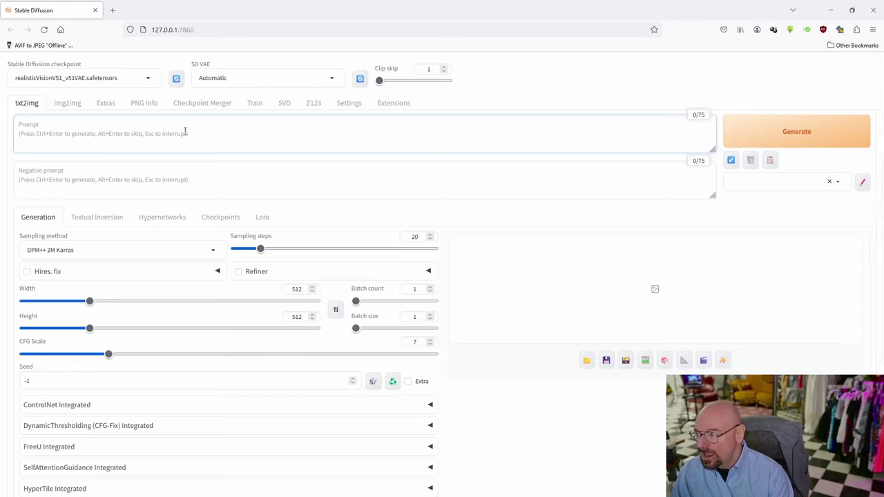
text(best quali)
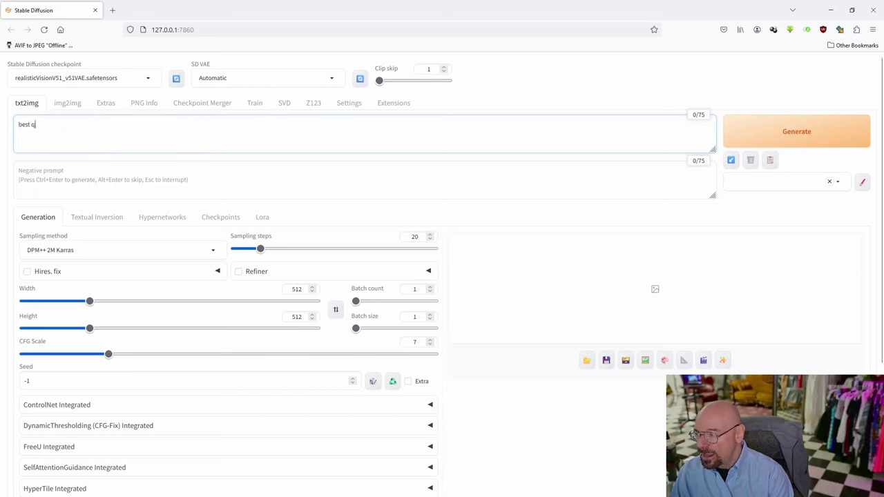
key(BackSpace)
key(BackSpace)
key(BackSpace)
text(i)
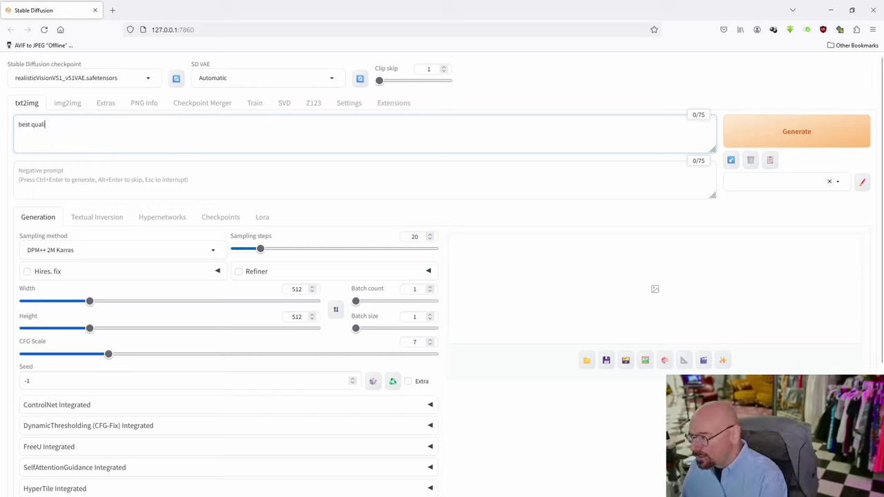
text(ity,)
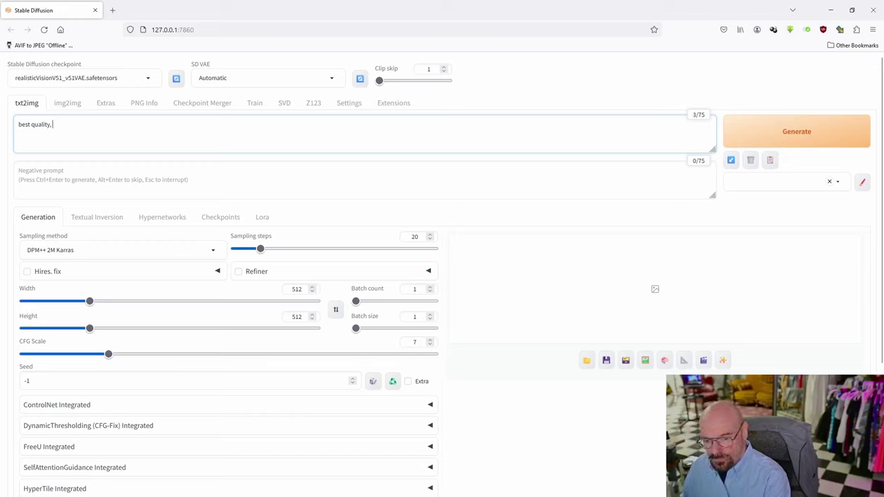
text(8k)
key(BackSpace)
key(BackSpace)
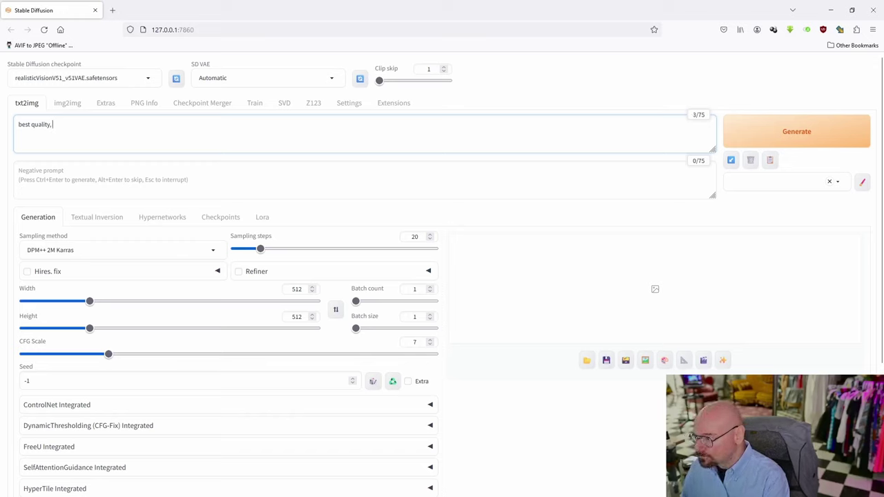
text(raw p)
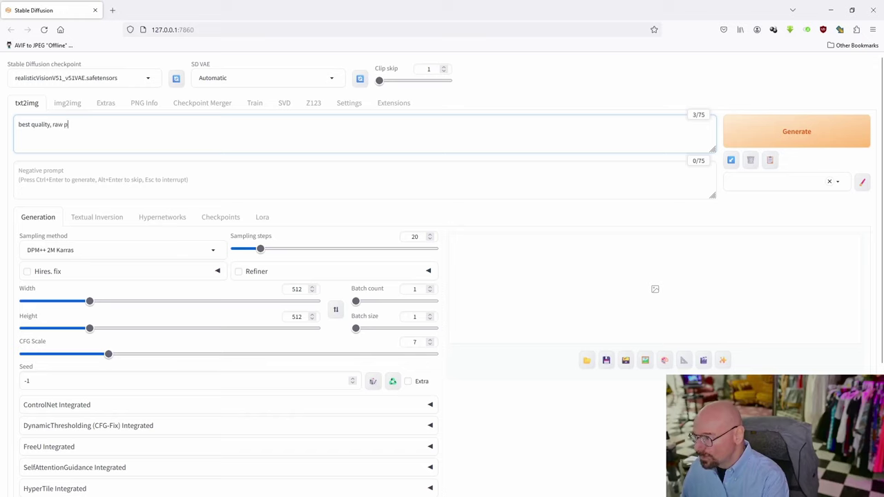
text(hoto, )
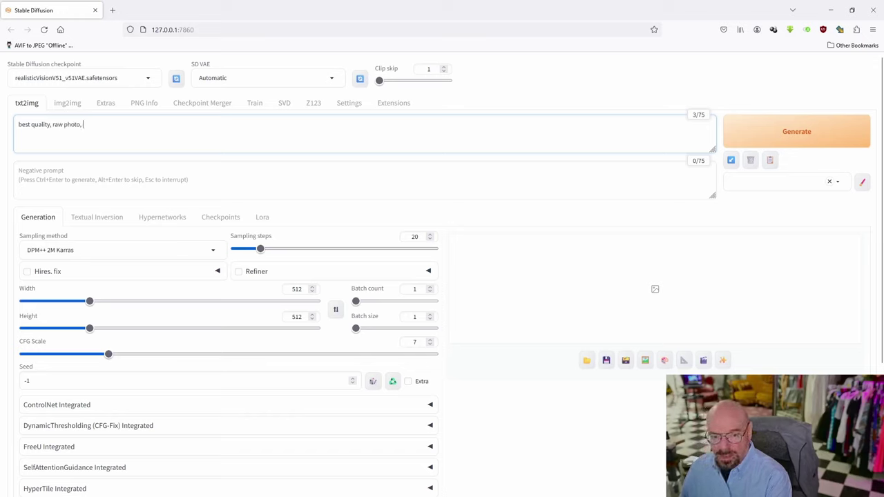
text(soft l)
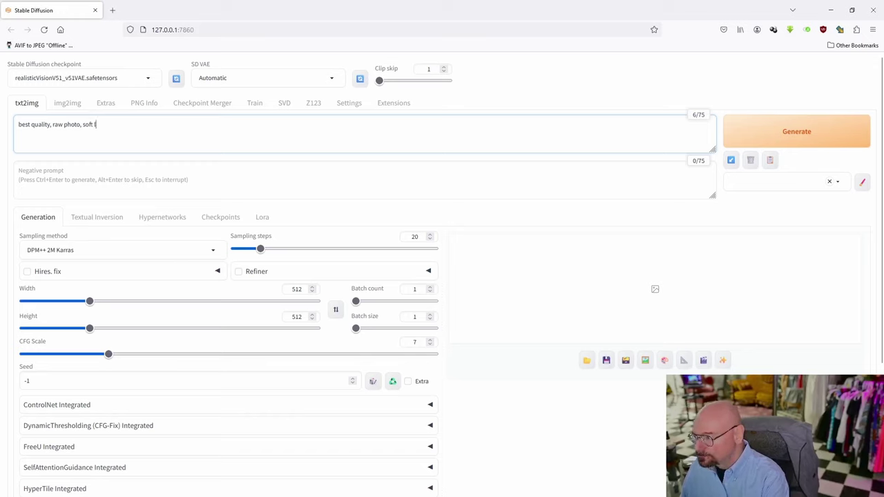
text(ighting, s)
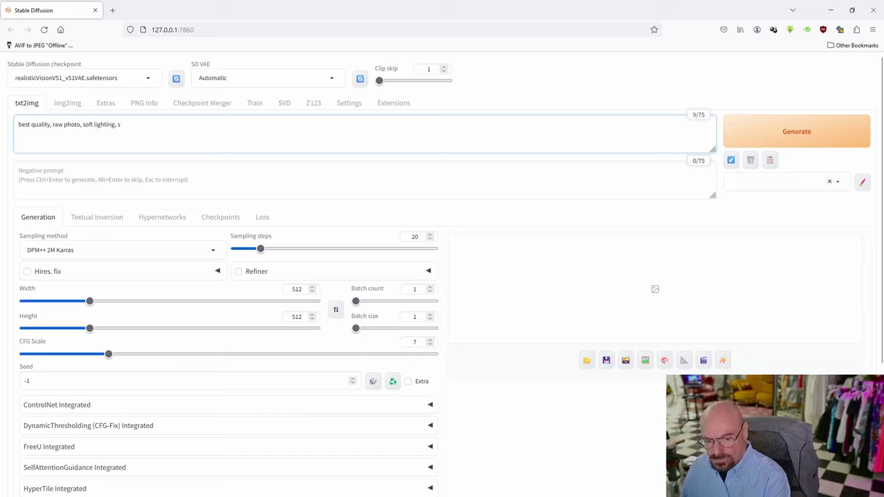
text(tudi)
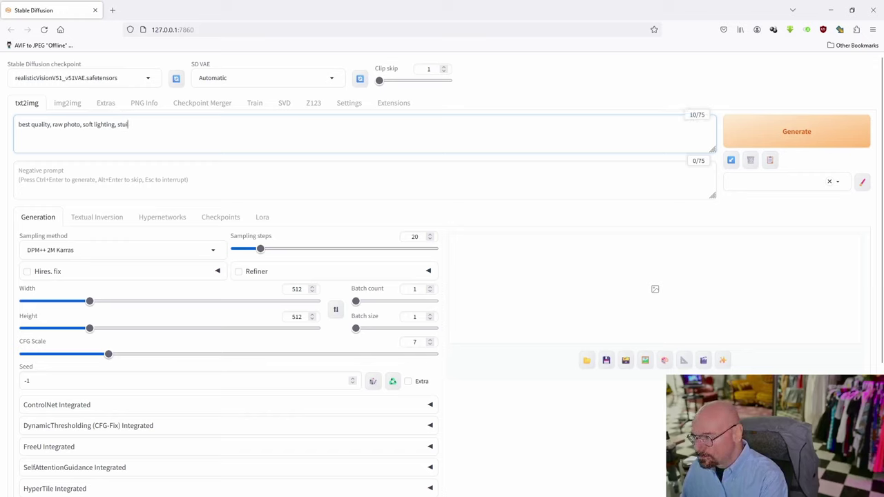
text(o fine ar)
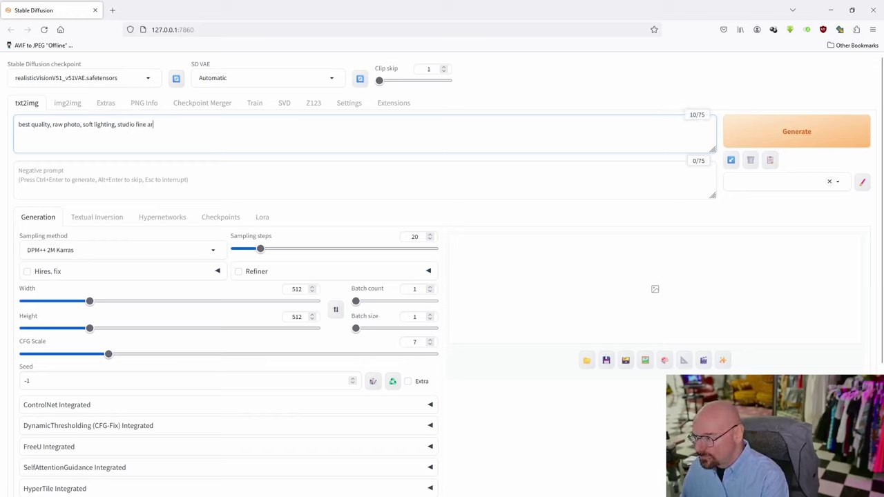
text(t portrait)
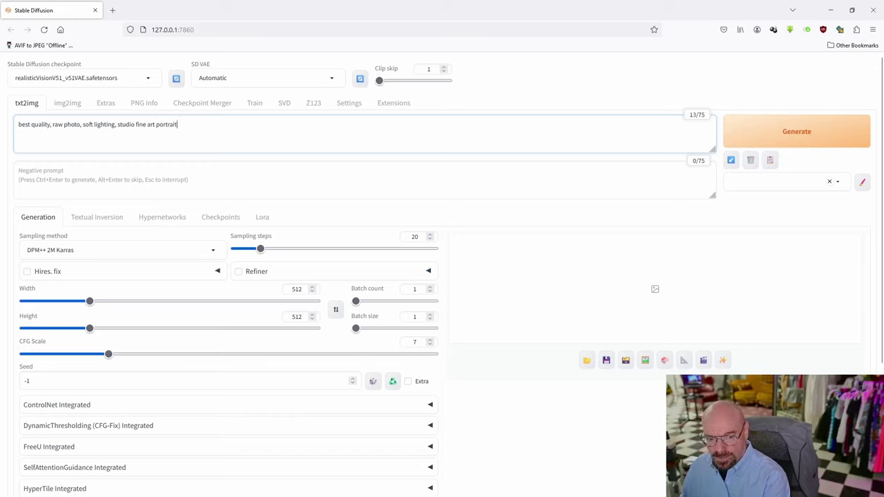
text( of a )
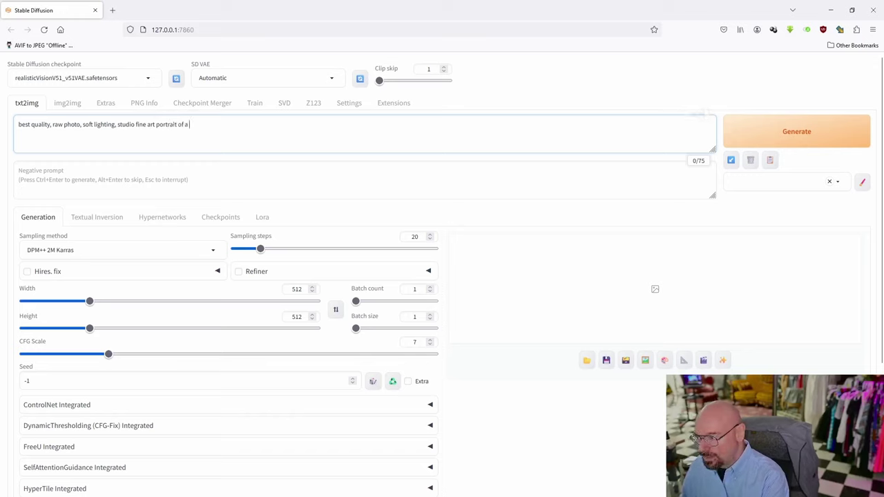
text(beautif)
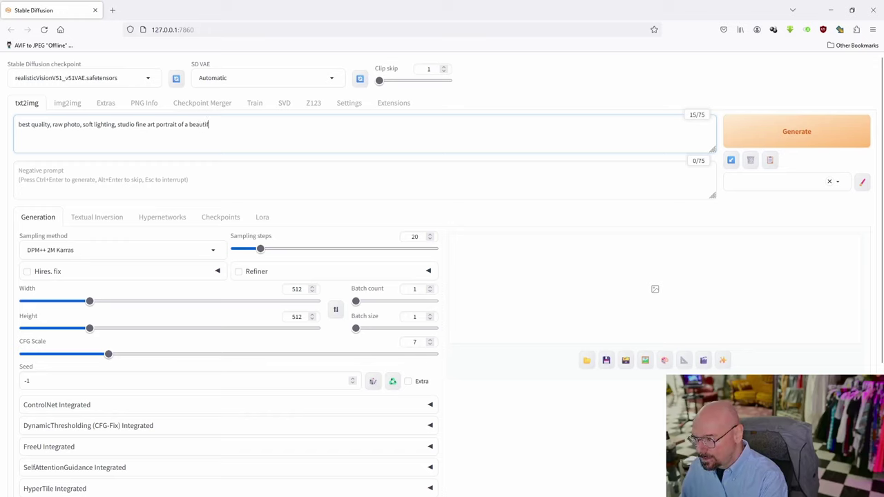
text(ul)
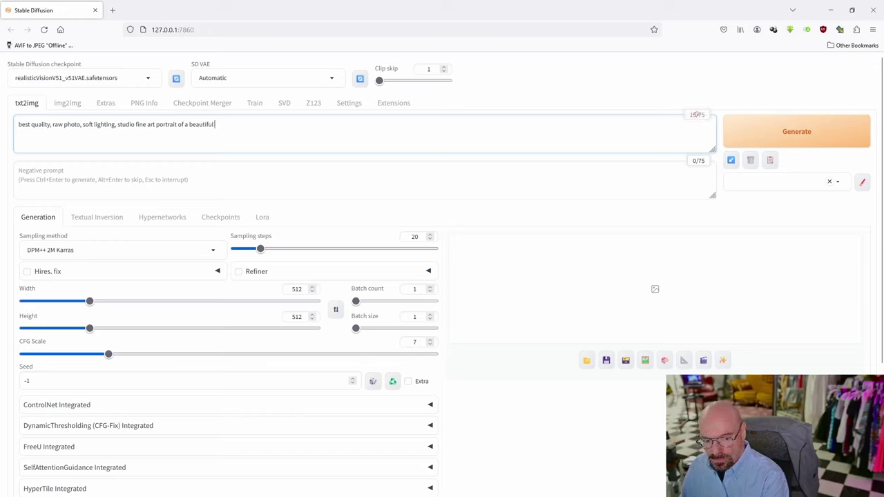
text( woman)
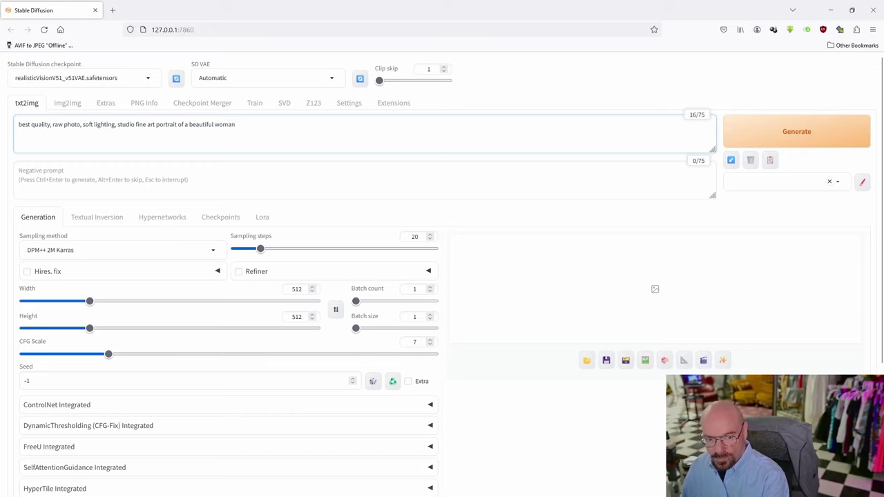
text( age )
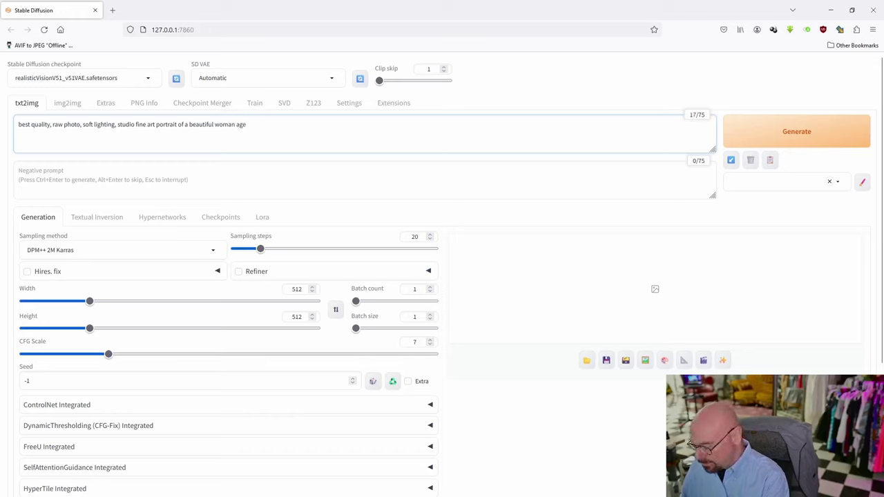
text(30 with)
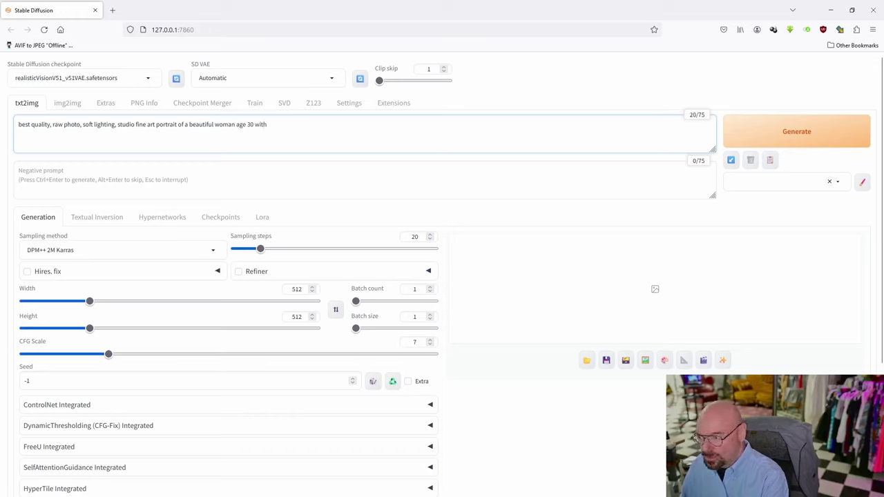
text( long brown)
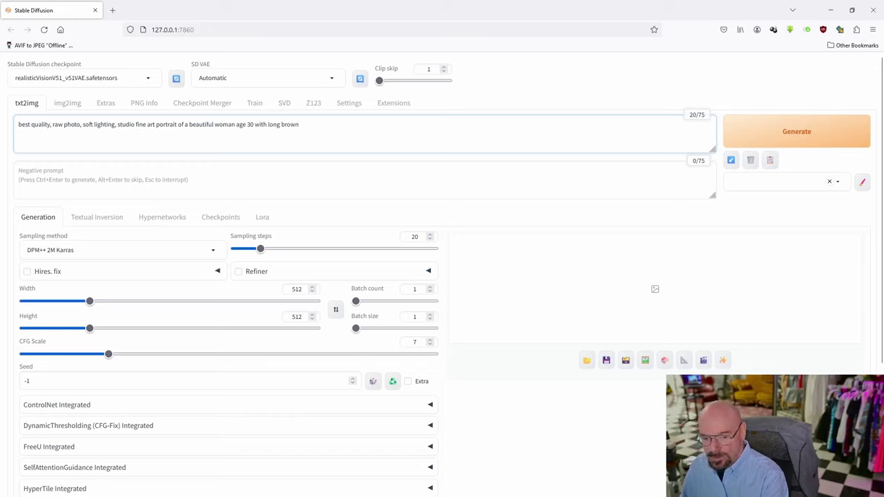
text( ha)
key(BackSpace)
key(BackSpace)
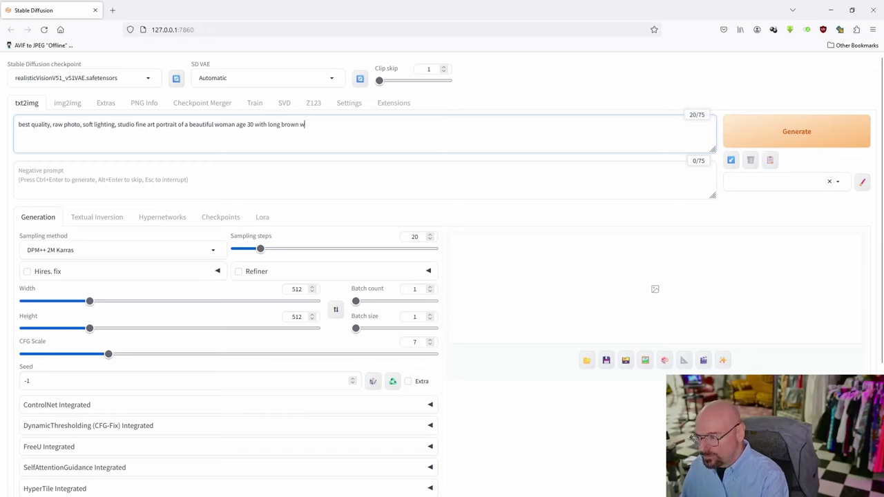
text(wavy ha)
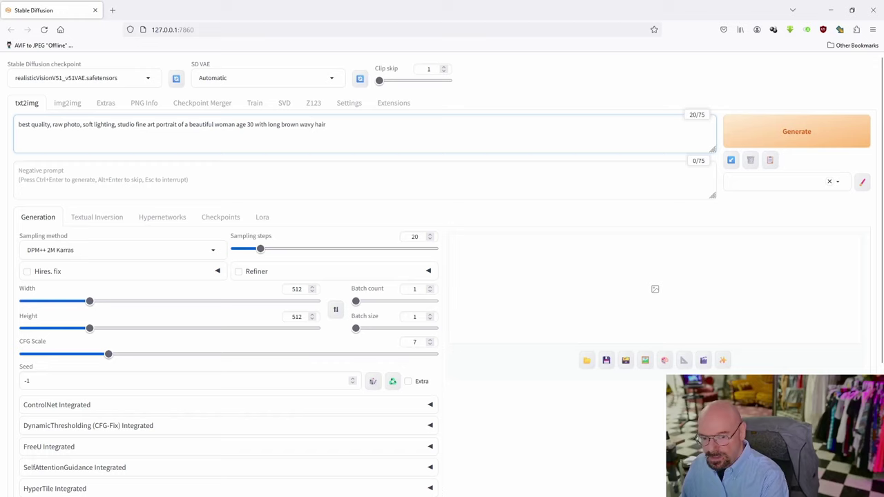
text(ir wearin)
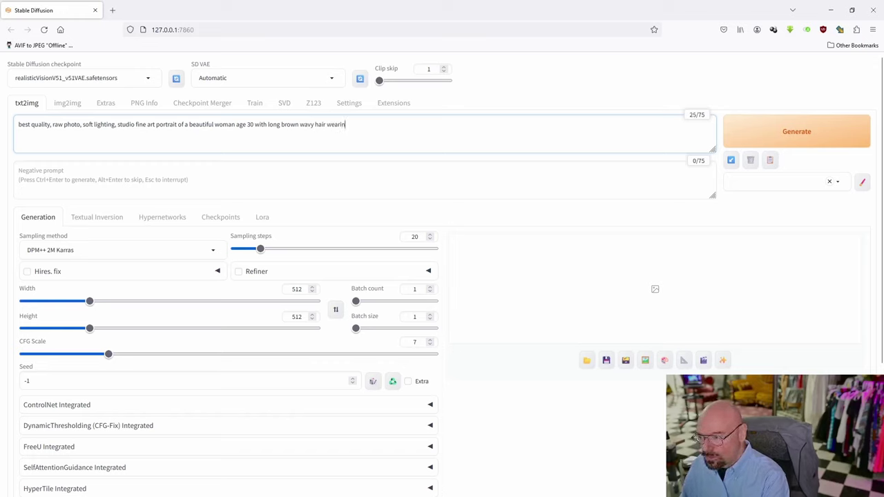
text(g a red e)
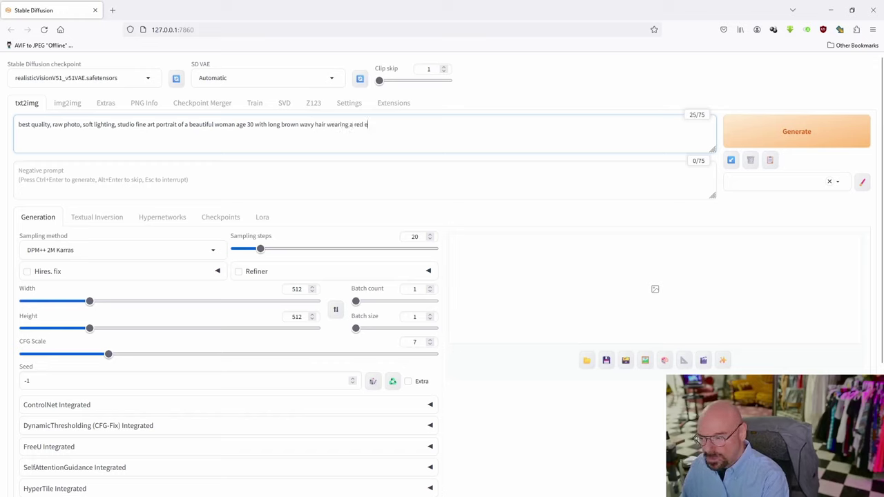
text(vening gown)
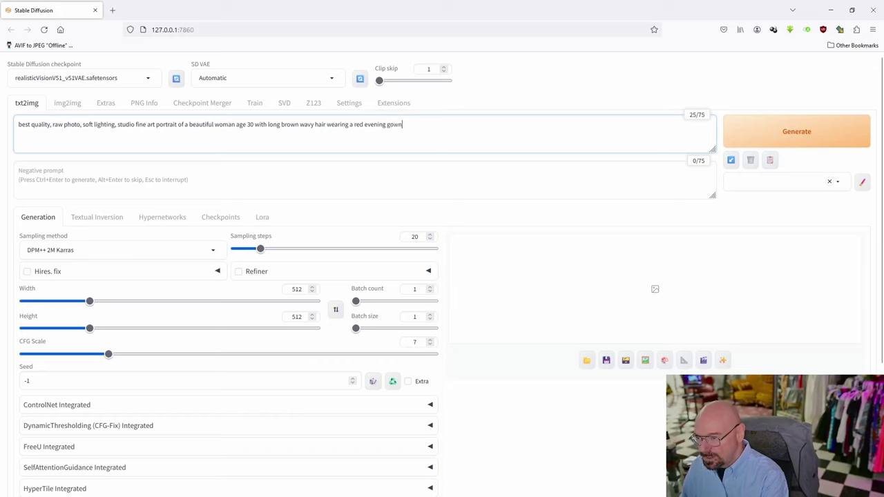
text(, o)
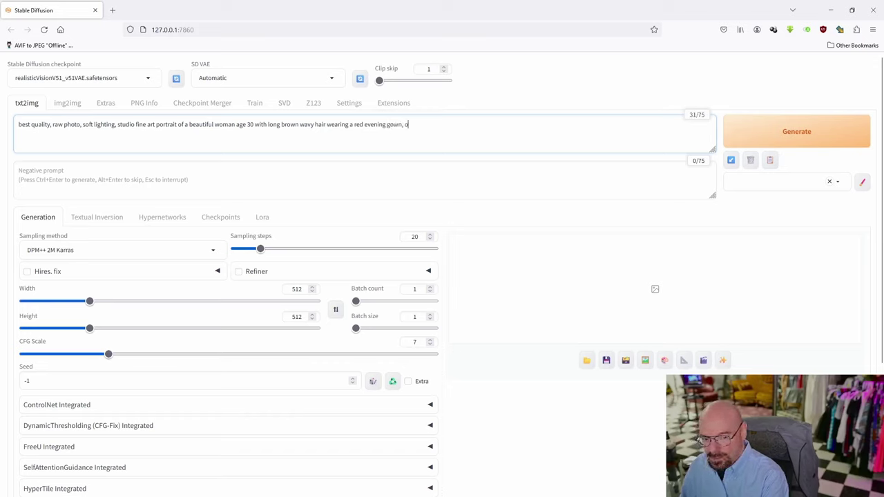
text(ld maste)
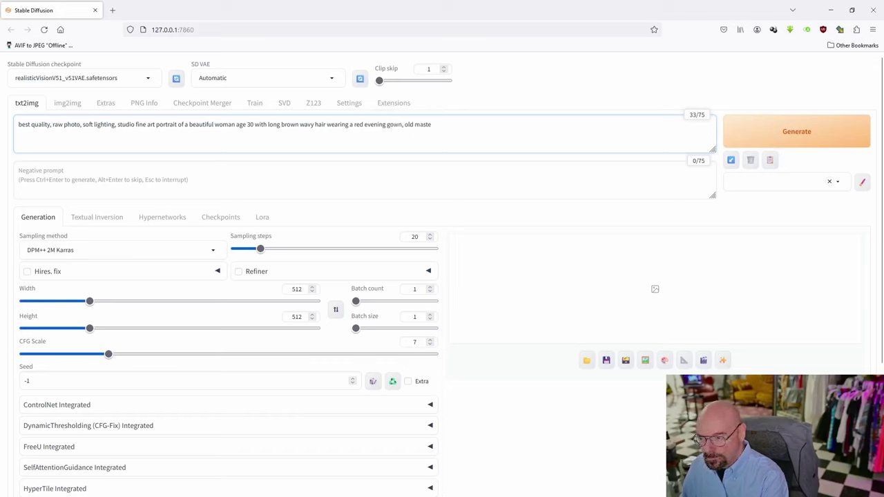
text(r )
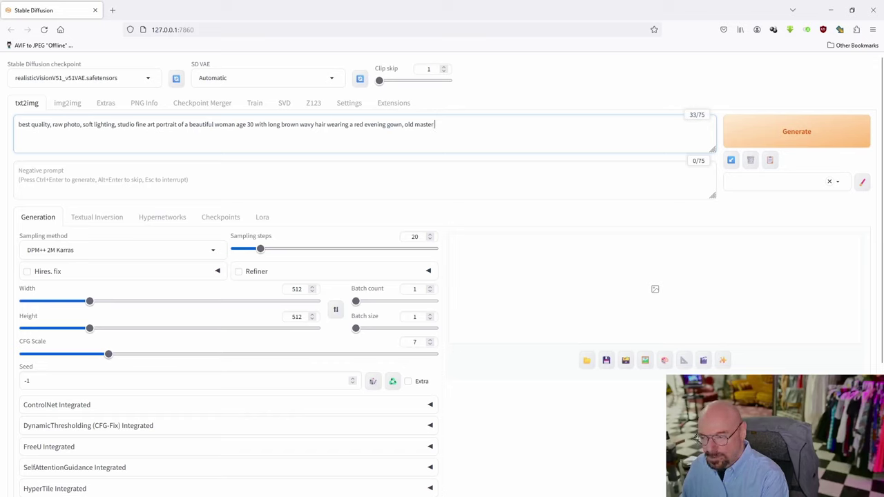
text(brow2n)
key(BackSpace)
key(BackSpace)
text(n)
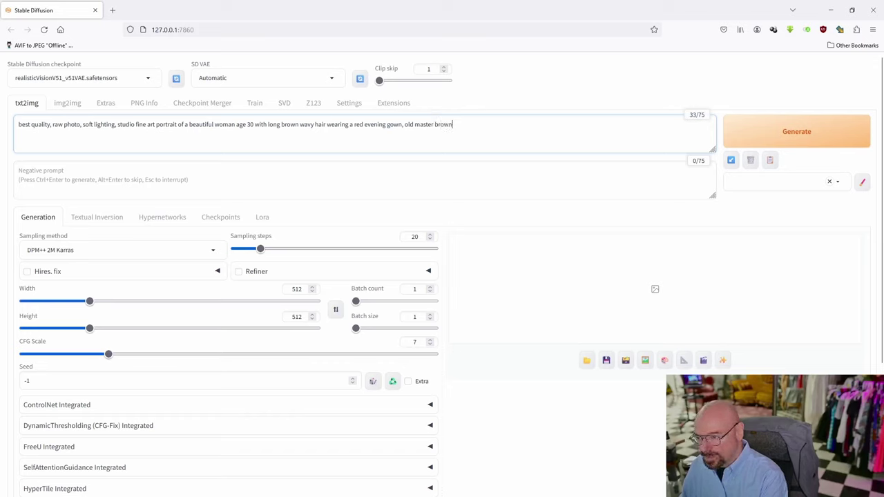
text( background)
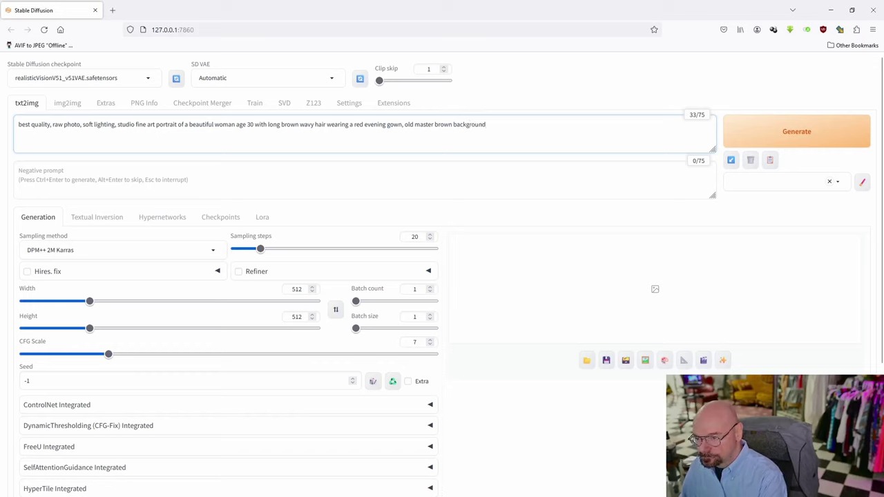
text(, re)
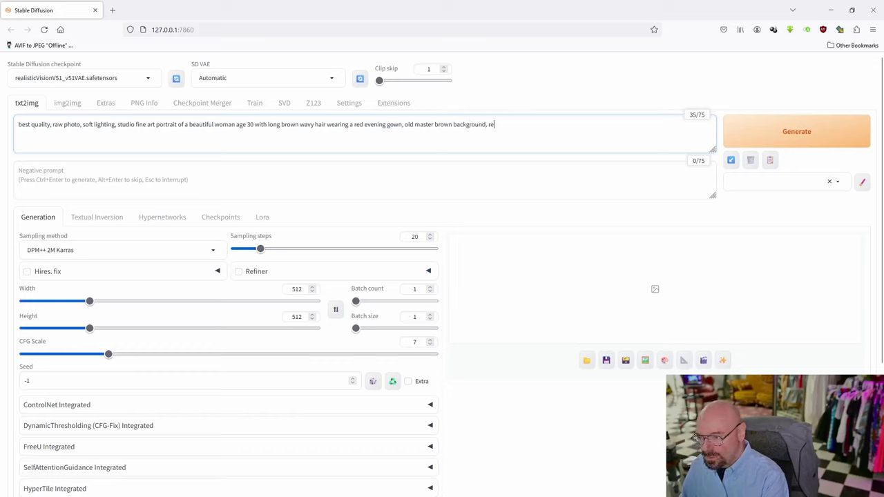
text(RE)
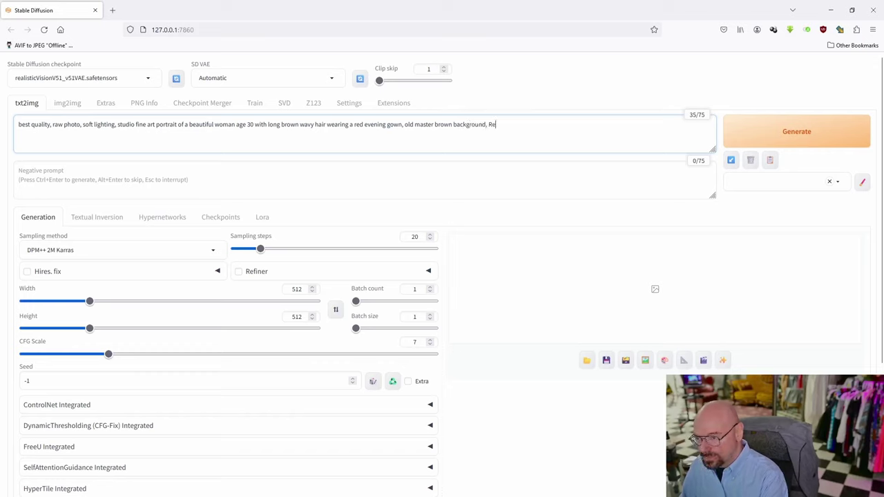
text(mbrandt lighting)
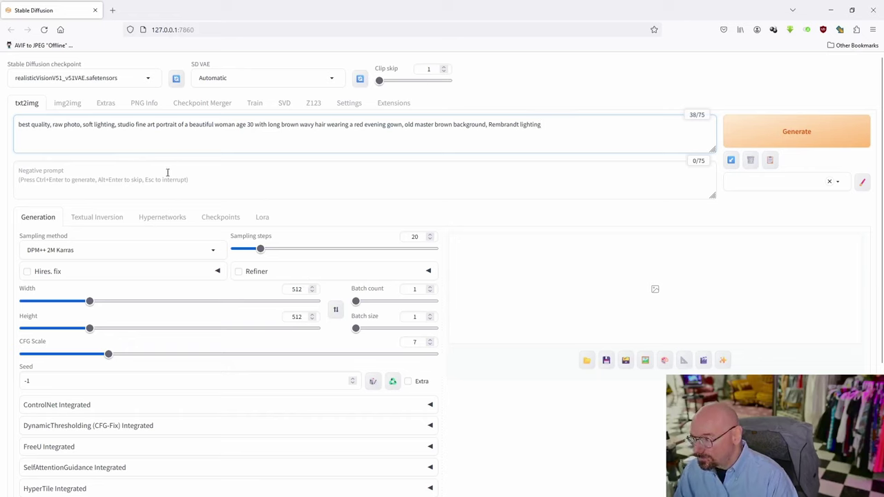
Set Height to 768 and Sampling steps to 30, then check the checkpoint list
double_click(292, 316)
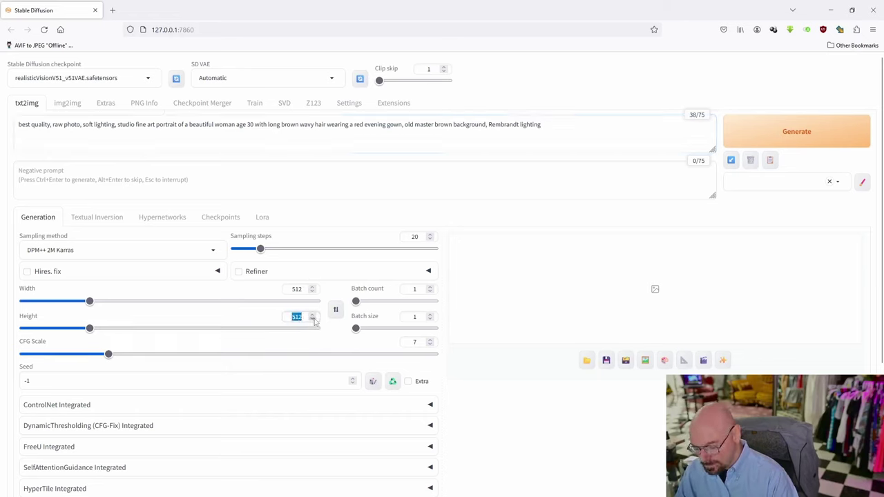
text(768)
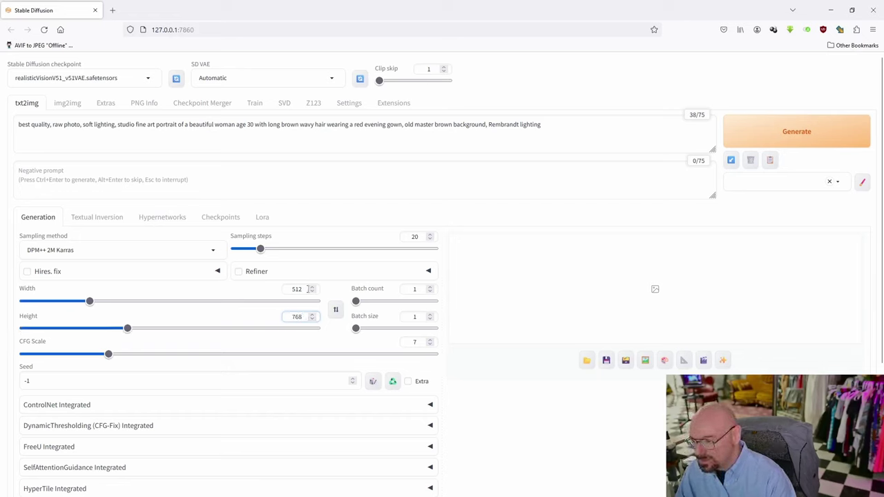
click(302, 289)
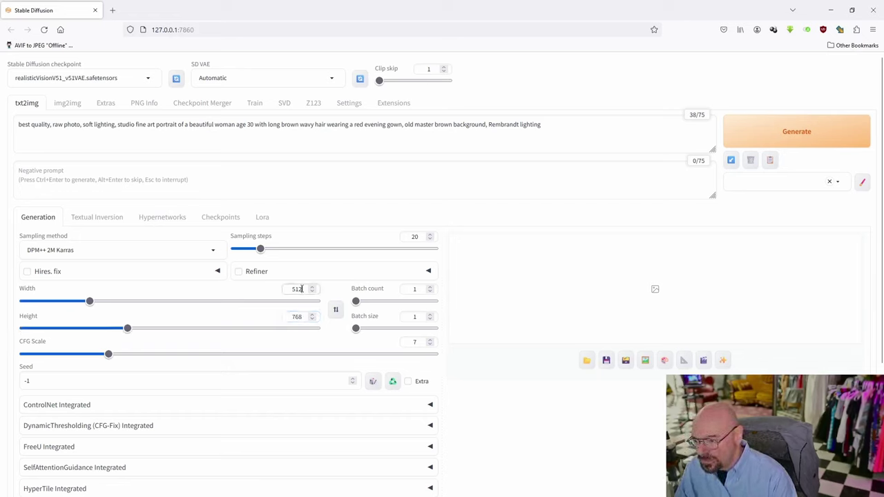
mouse_move(261, 250)
mouse_down()
mouse_move(284, 254)
mouse_move(275, 255)
mouse_up()
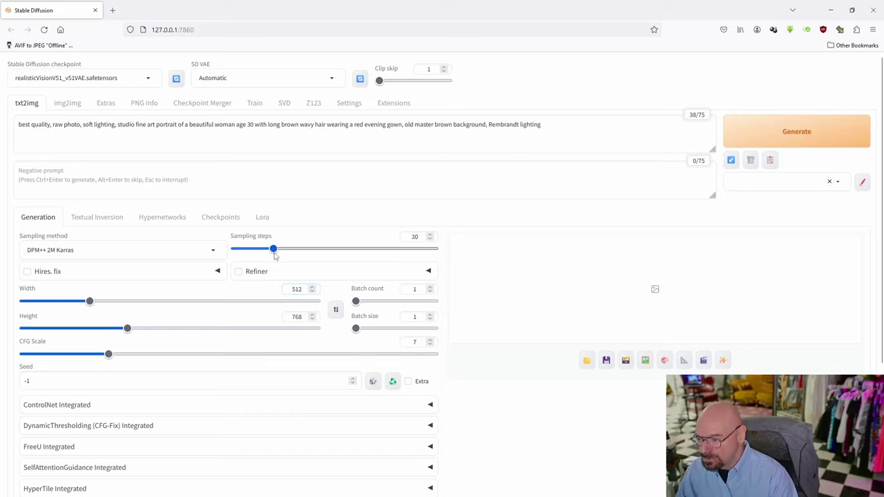
click(147, 80)
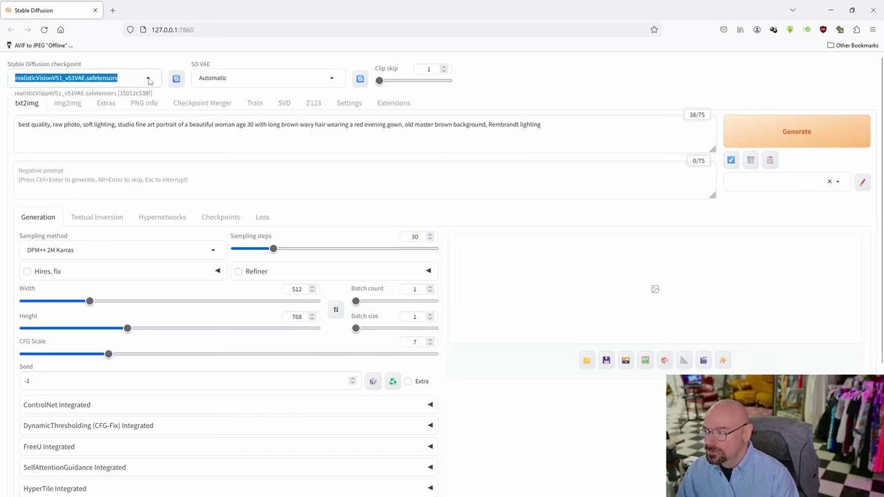
Generate the red-gown portrait with the realistic vision checkpoint and view it full size
click(120, 92)
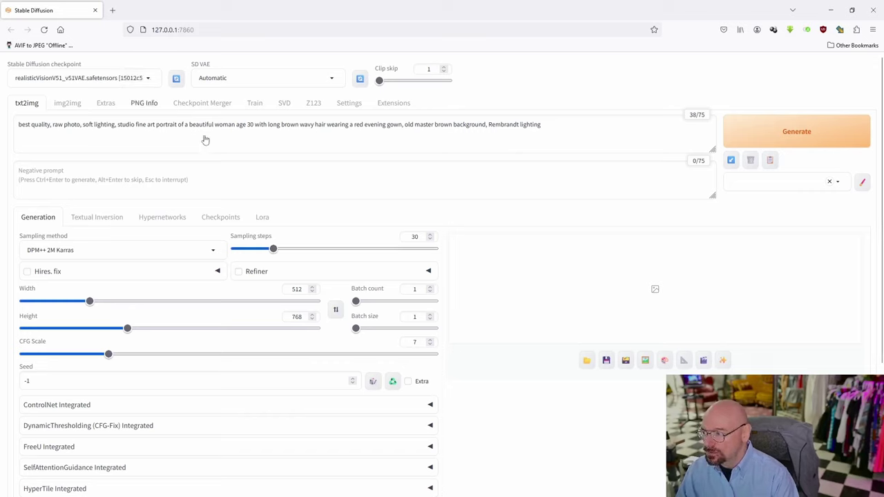
click(303, 139)
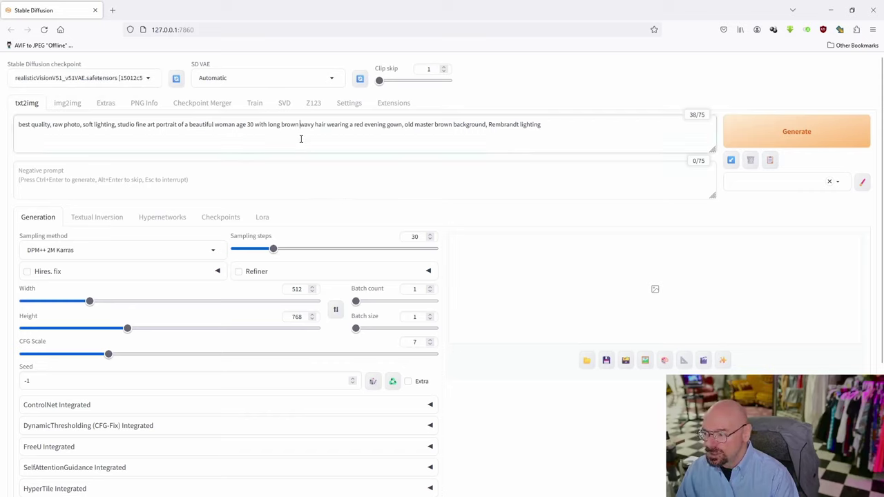
click(786, 137)
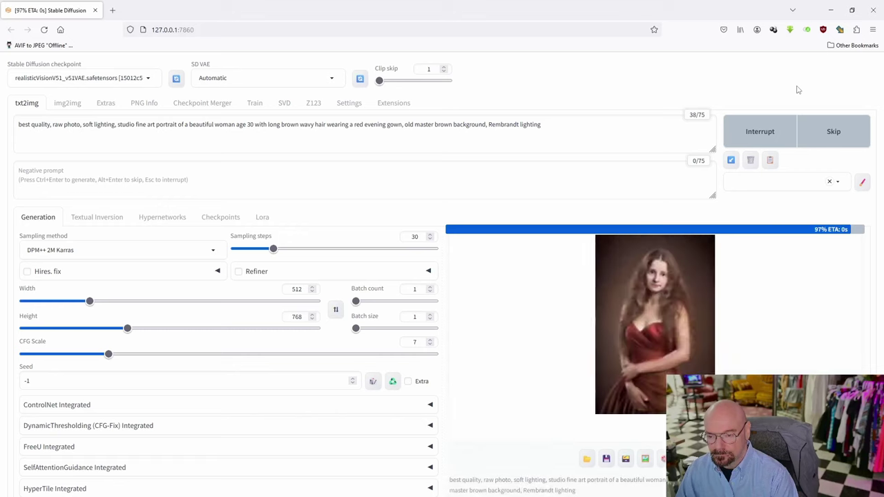
click(658, 357)
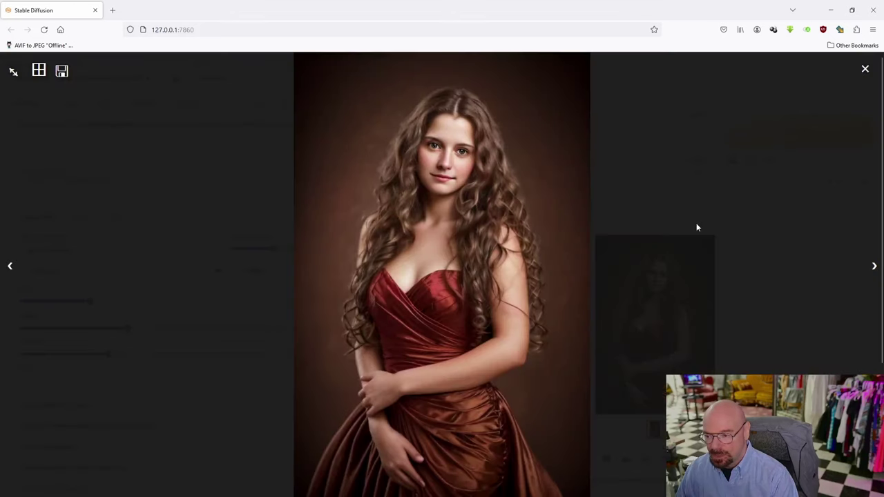
click(865, 74)
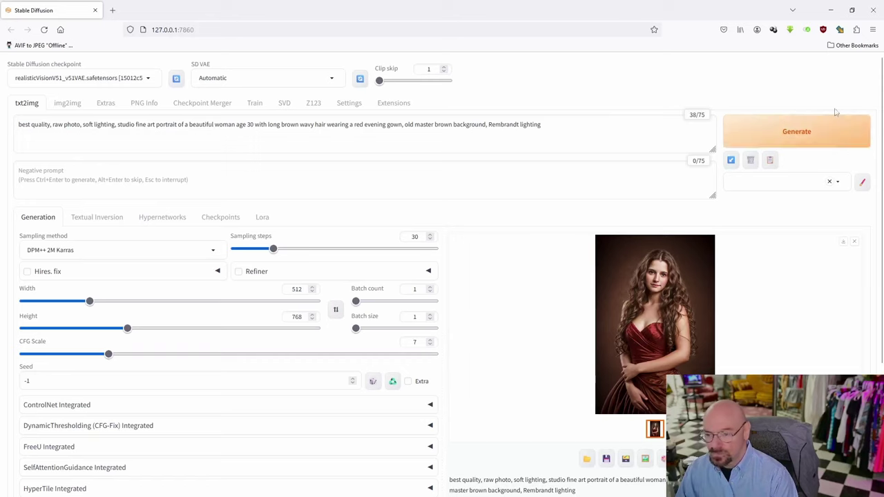
Generate a second portrait with the same settings and inspect it full size
click(774, 130)
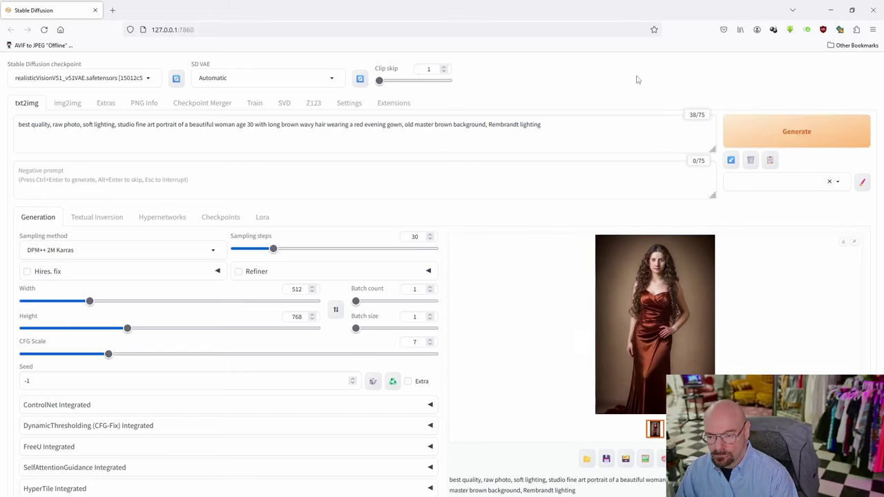
click(664, 297)
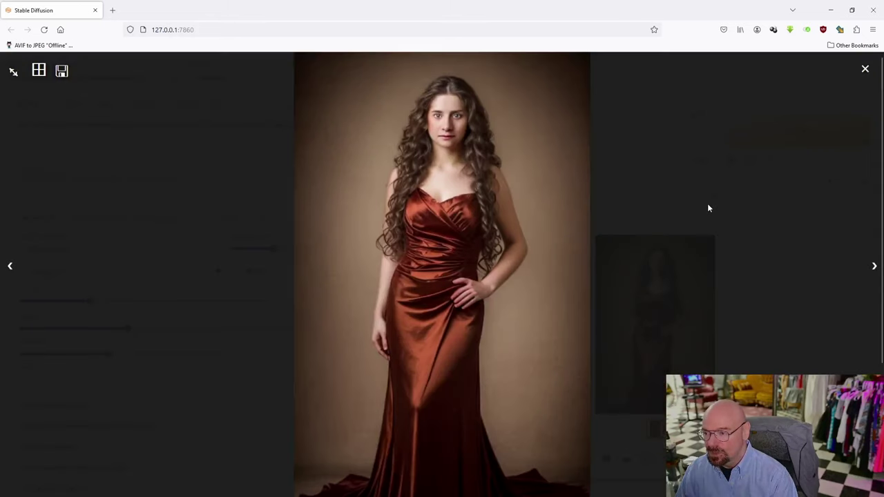
click(864, 70)
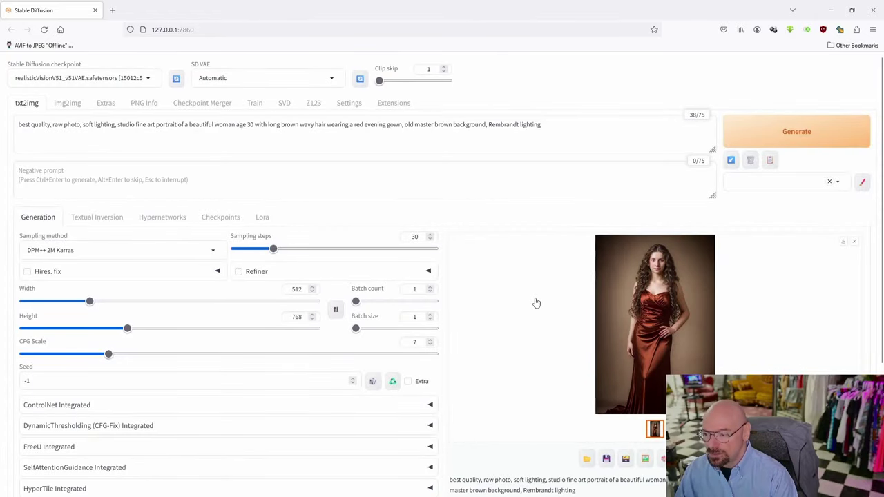
scroll(537, 302, down, 2)
scroll(515, 304, up, 1)
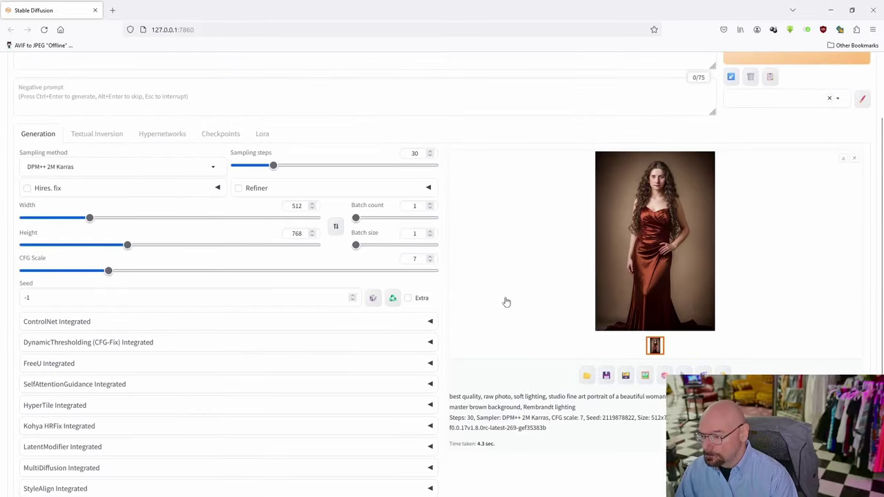
scroll(506, 302, up, 2)
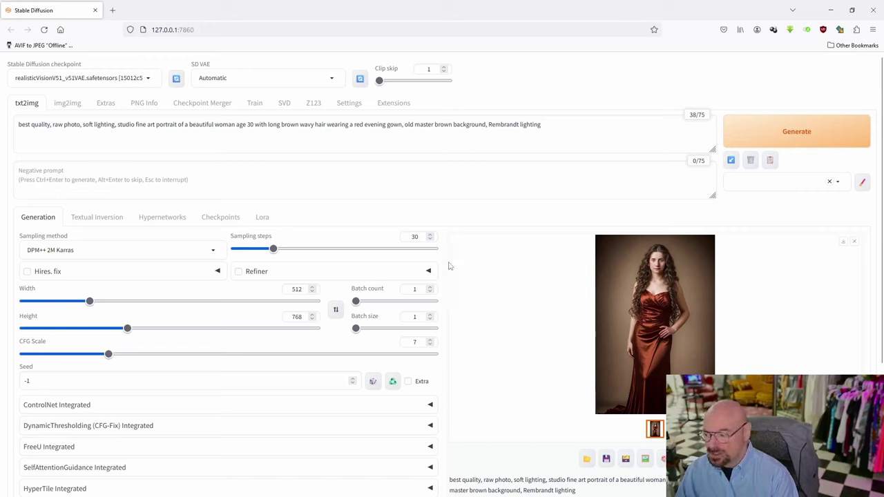
Load the index of available extensions and search the page for 'detailer'
click(395, 107)
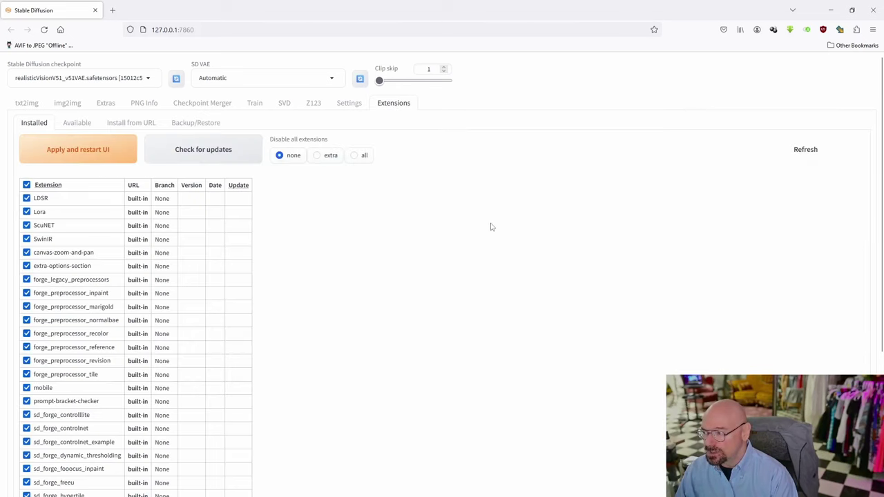
click(81, 124)
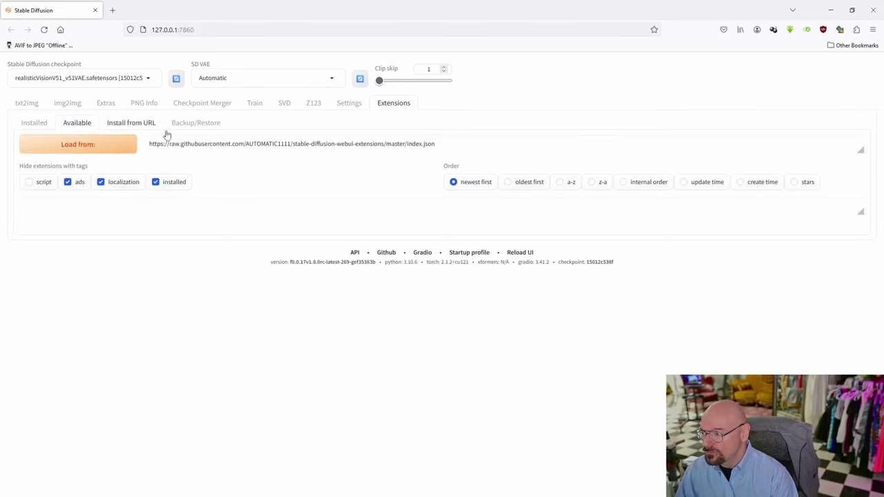
click(110, 145)
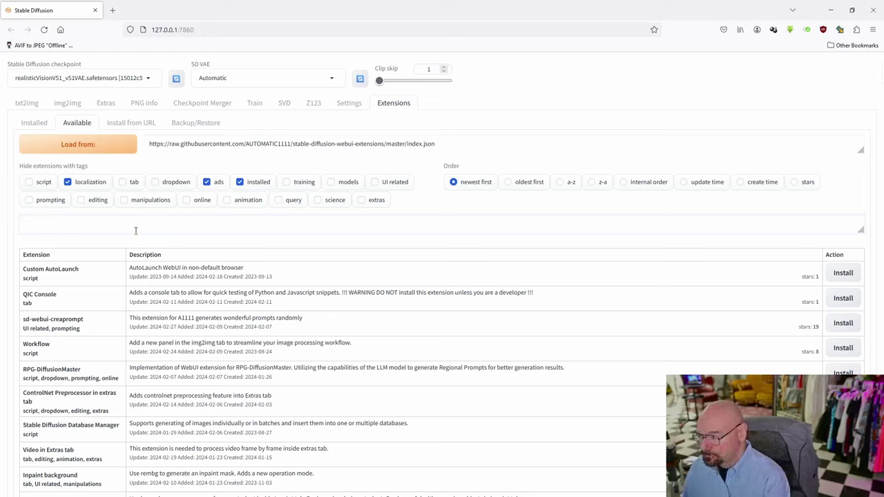
key(ctrl+f)
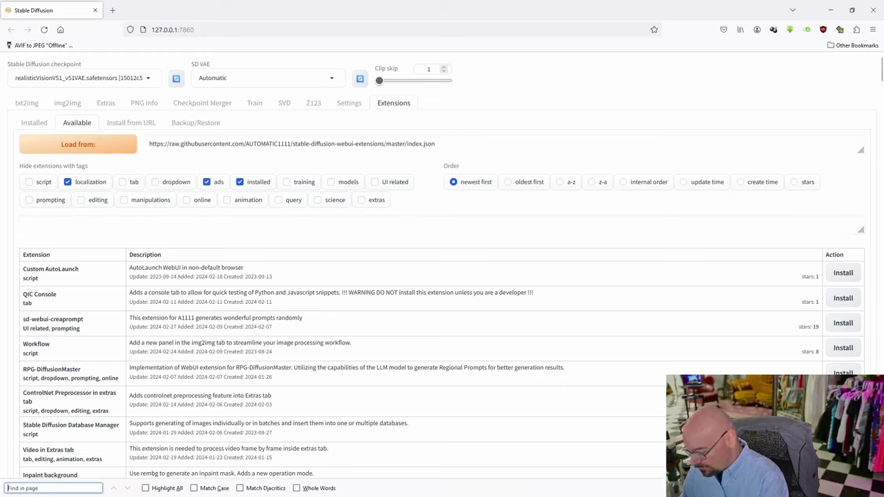
text(detailer)
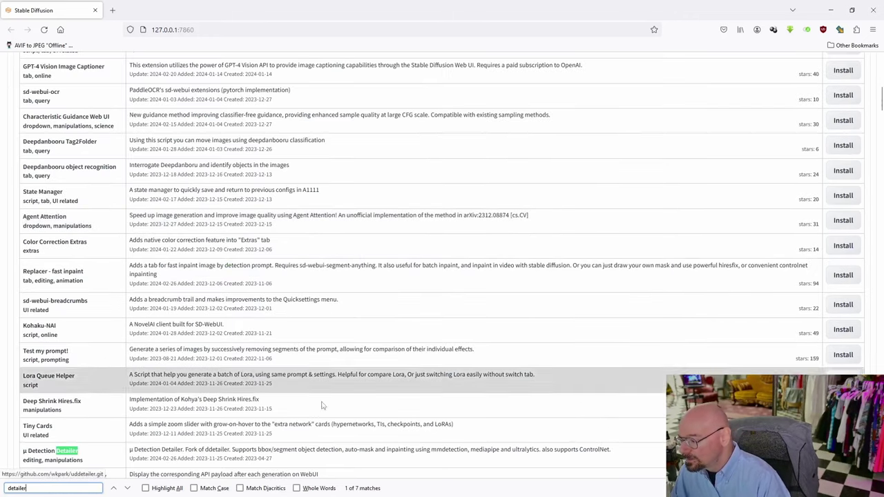
Jump through the 'detailer' matches to !After Detailer and install it
scroll(330, 407, down, 3)
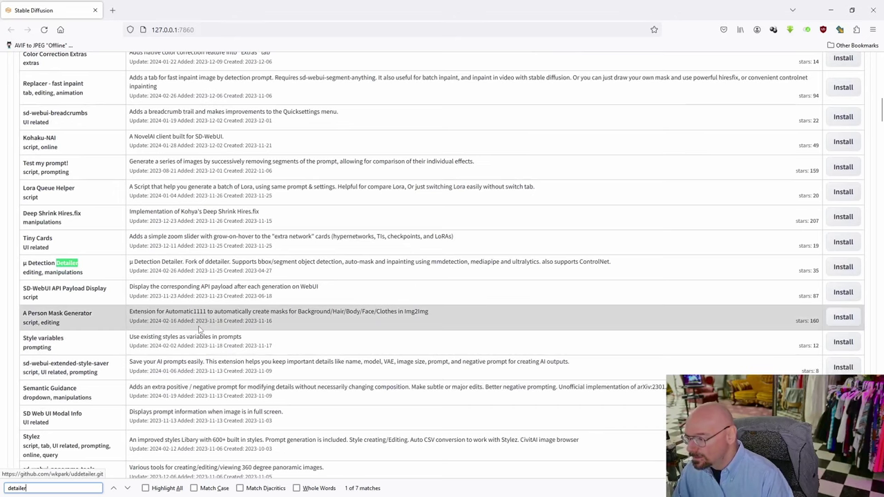
click(127, 489)
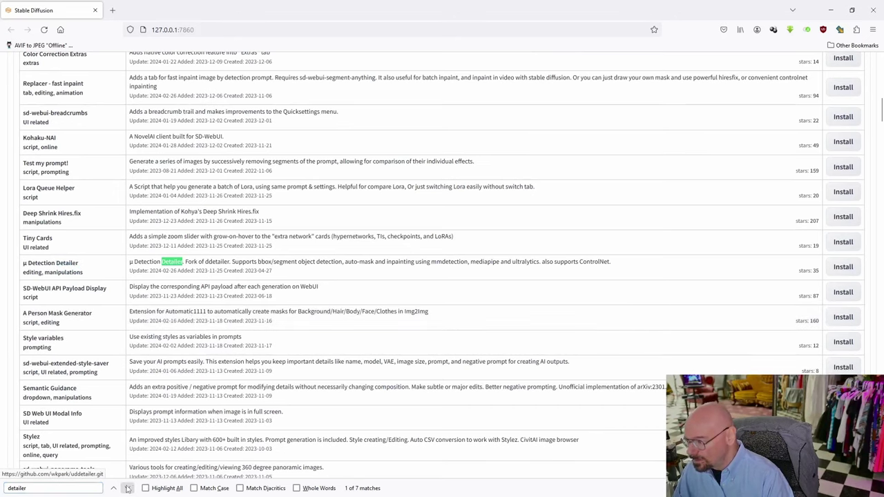
click(128, 489)
click(127, 489)
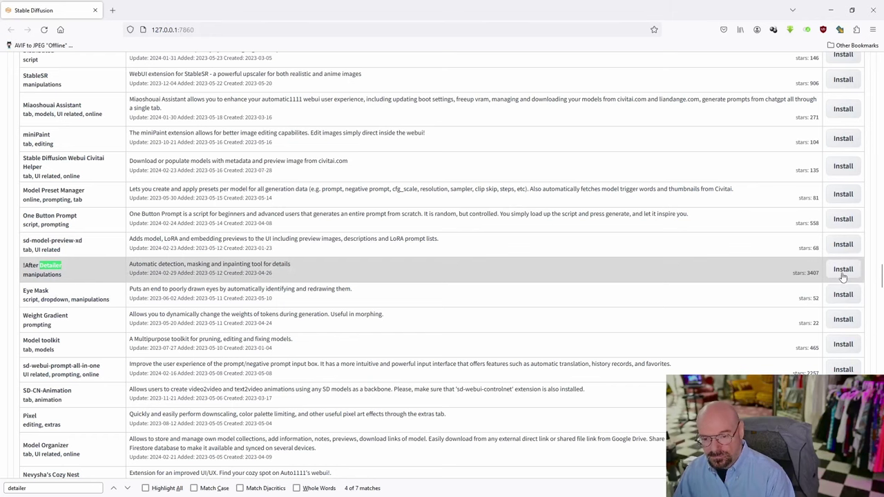
click(843, 272)
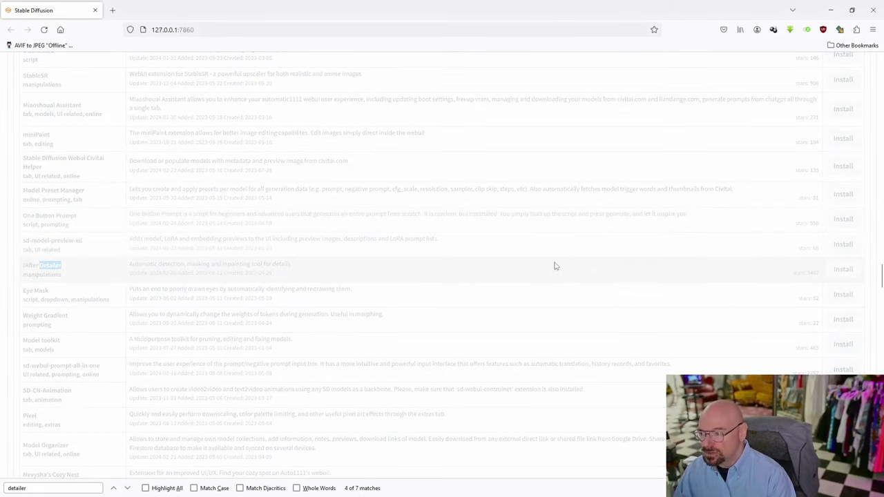
scroll(539, 263, up, 10)
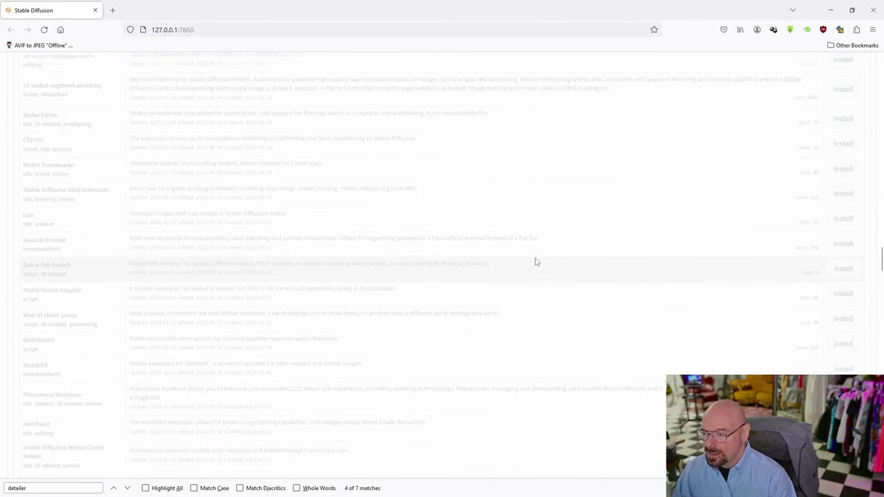
scroll(549, 244, up, 15)
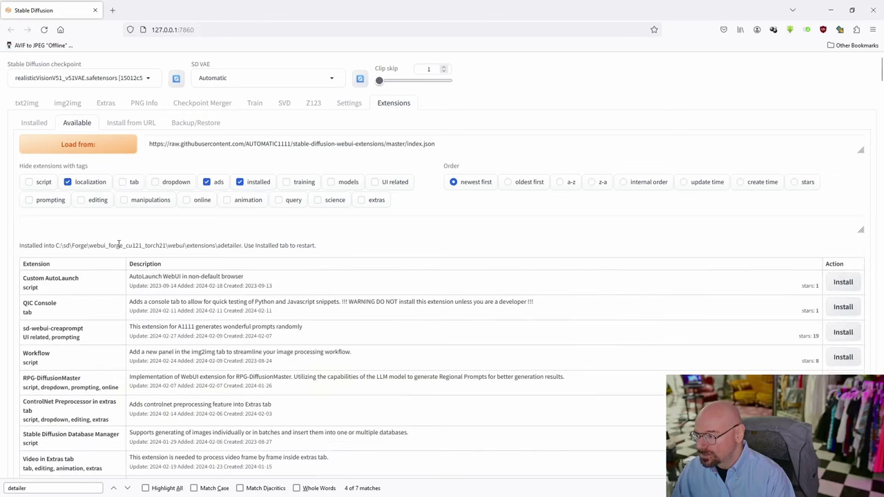
Apply and restart the UI, then paste the red-gown portrait prompt into txt2img
click(35, 127)
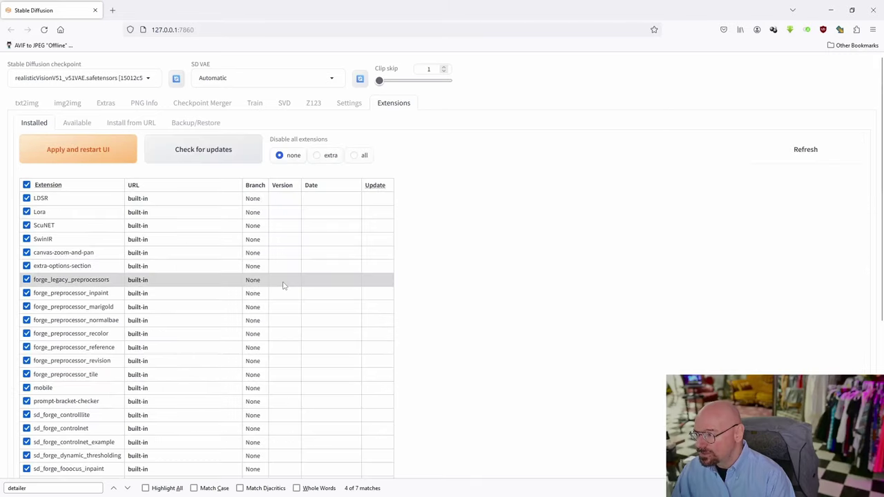
click(85, 156)
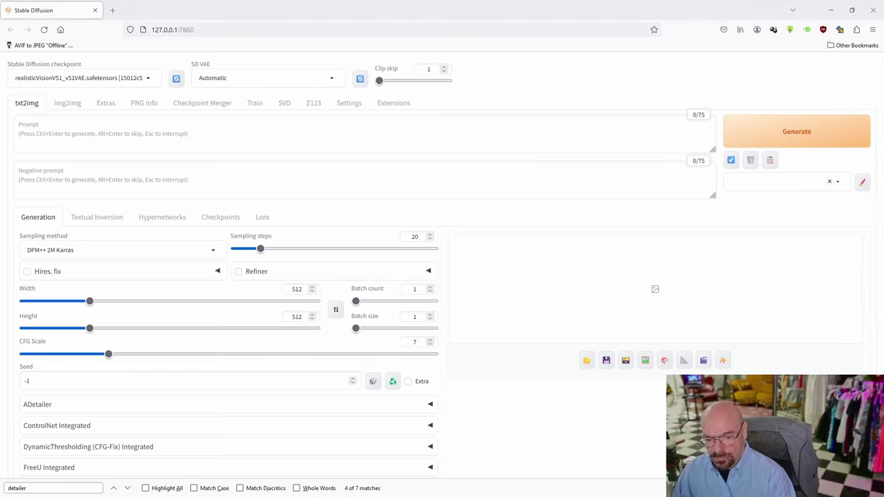
click(166, 135)
right_click(168, 132)
click(221, 201)
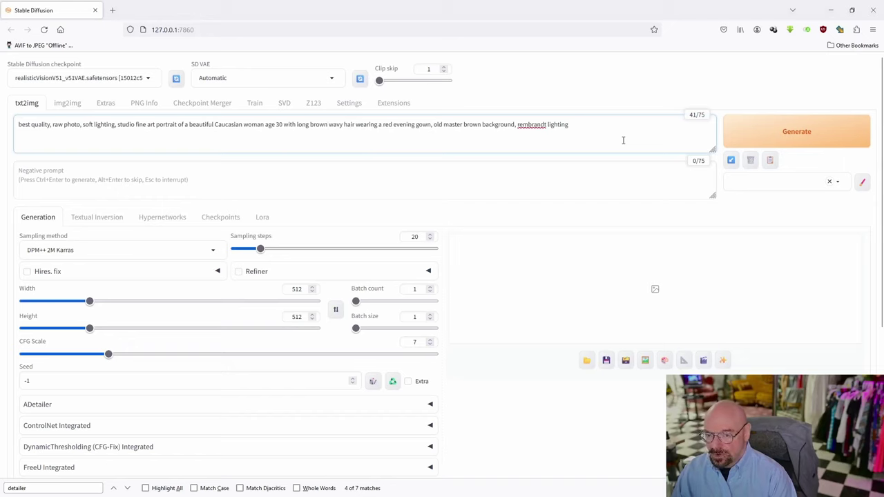
Set the image height to 768 and sampling steps to 30
double_click(295, 317)
text(76)
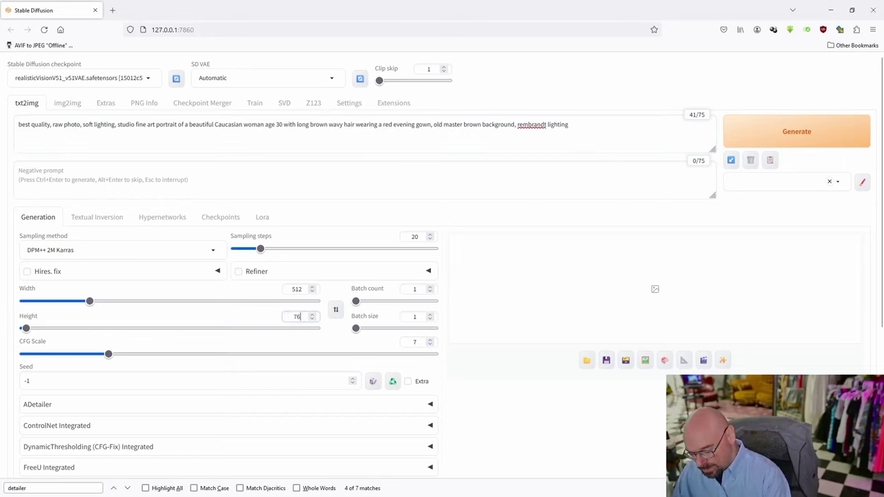
text(8)
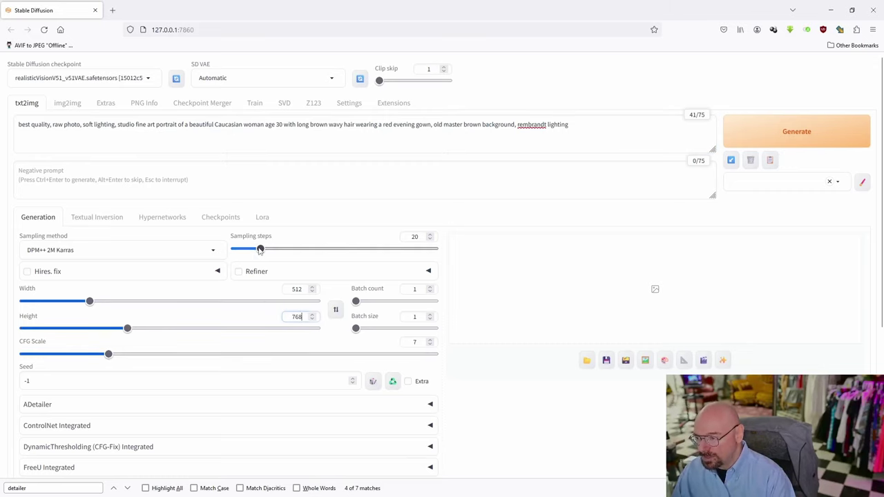
drag(259, 250, 275, 249)
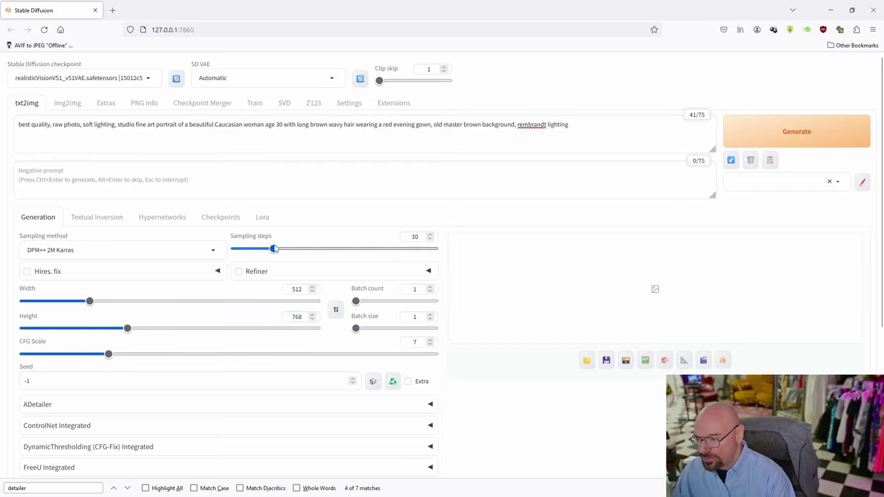
scroll(269, 345, down, 3)
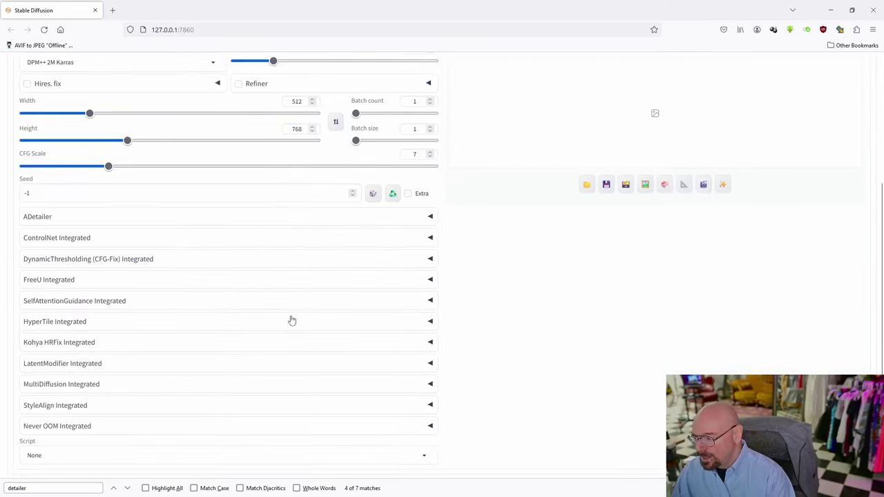
Enable ADetailer with a mediapipe_face_mesh_eyes_only second pass at 0.72 detection confidence
click(81, 218)
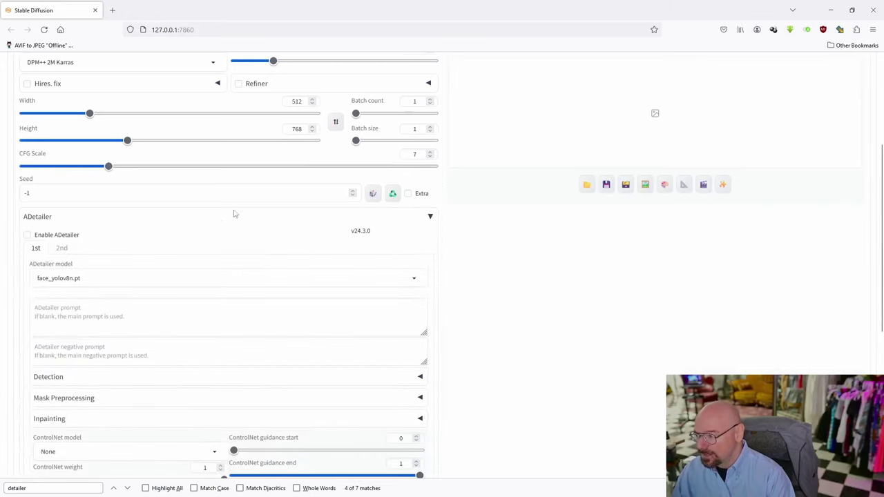
click(28, 235)
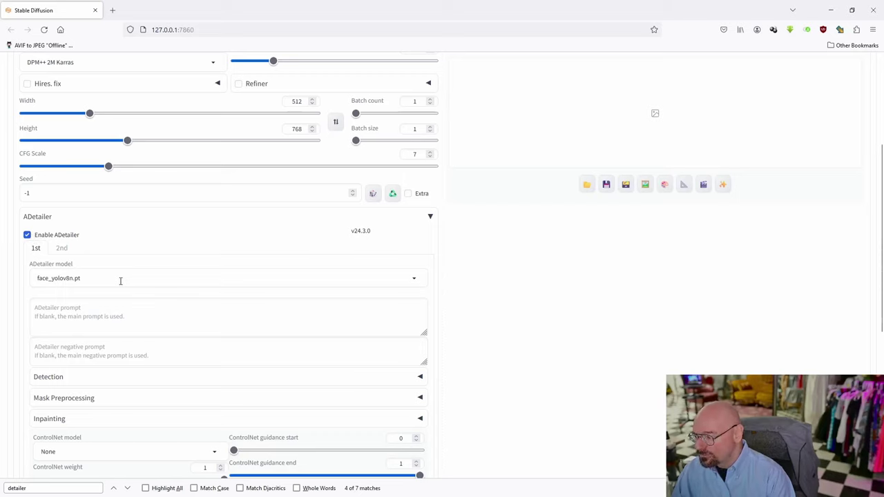
click(62, 249)
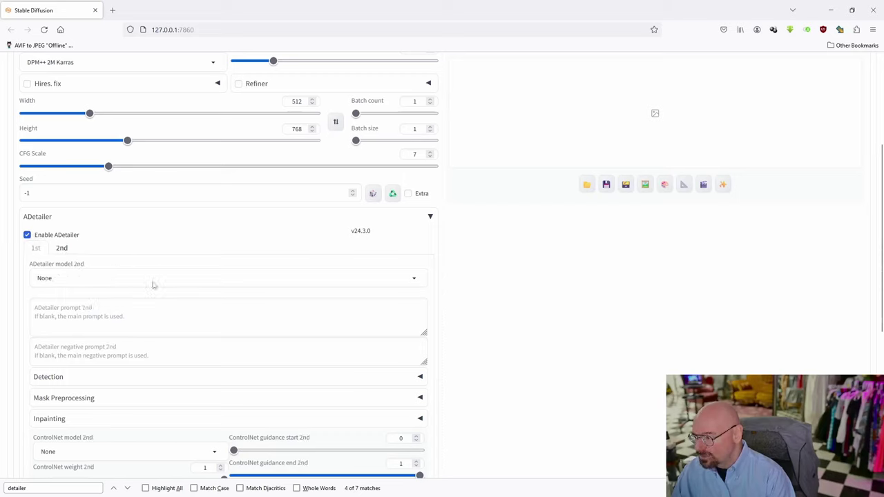
click(109, 277)
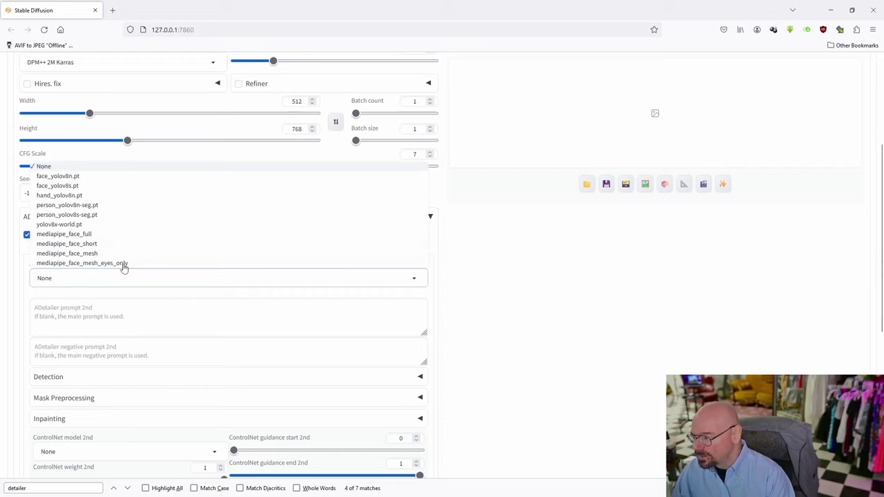
click(123, 264)
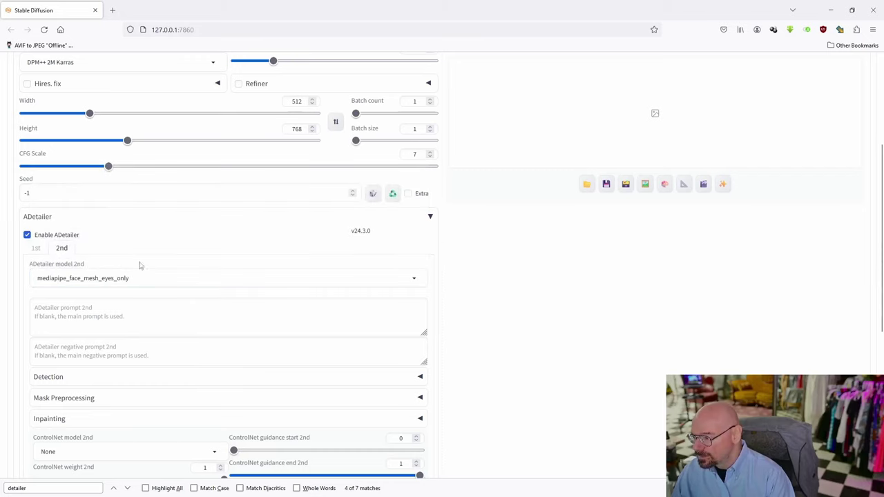
click(86, 378)
drag(94, 404, 172, 408)
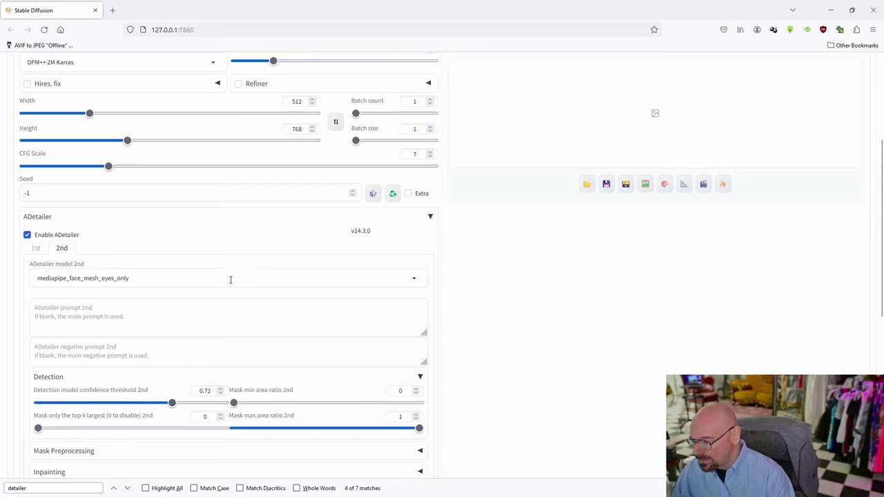
Raise the first pass (face_yolov8n.pt) detection confidence to 0.71
click(34, 248)
click(75, 380)
drag(98, 406, 172, 414)
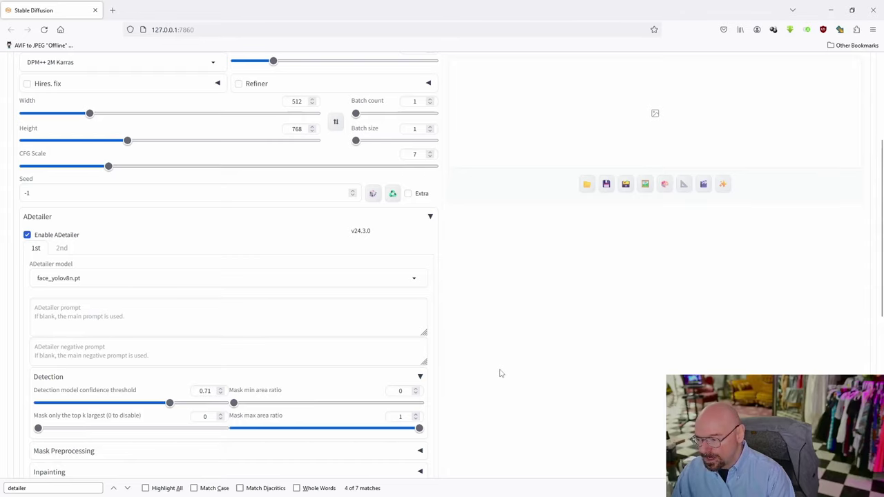
scroll(500, 373, up, 3)
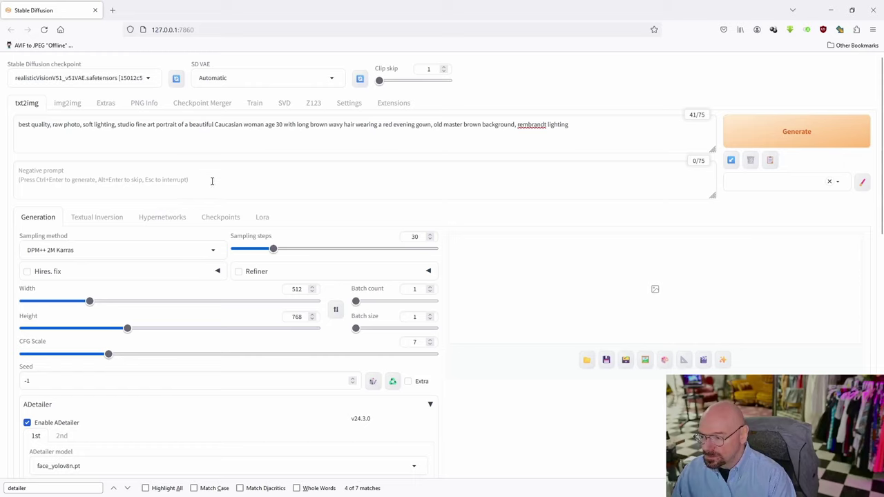
Generate the ADetailer-enhanced red-gown portrait and view it full size
click(785, 135)
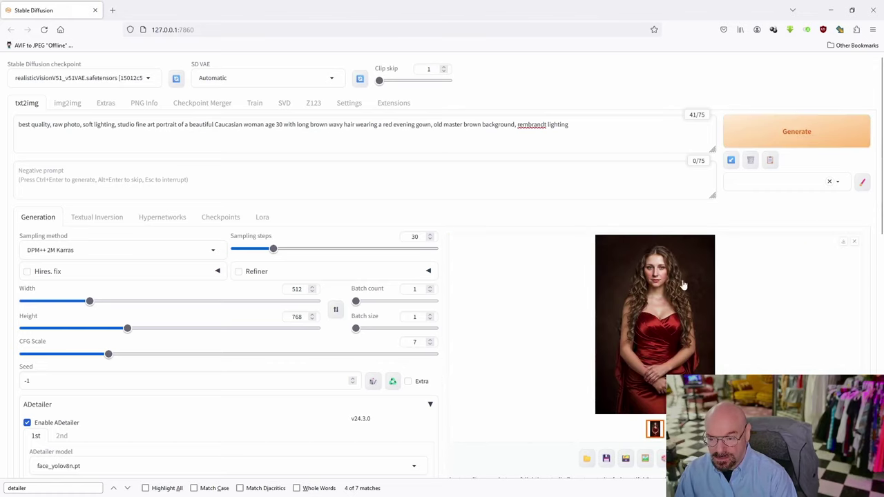
click(664, 263)
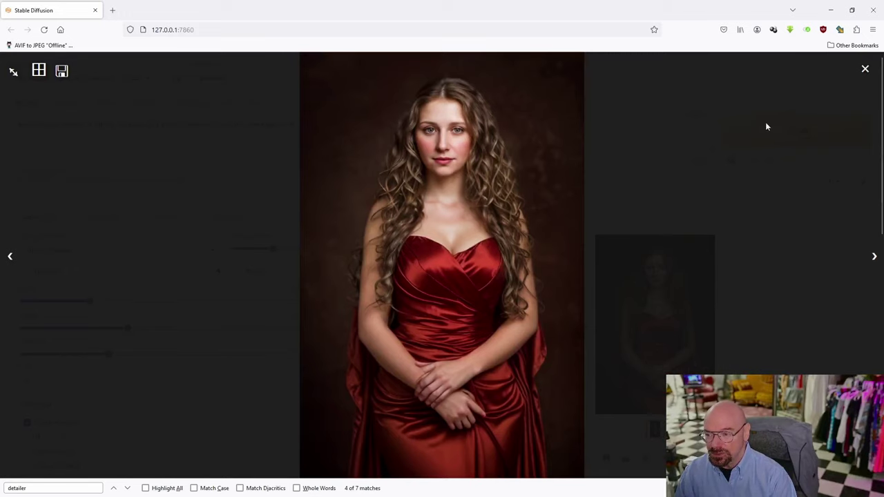
click(866, 71)
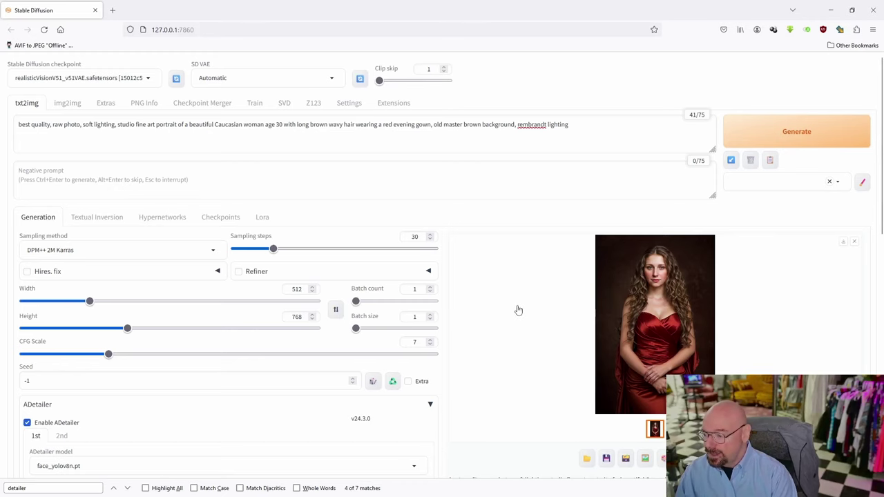
scroll(518, 308, down, 3)
scroll(517, 306, down, 5)
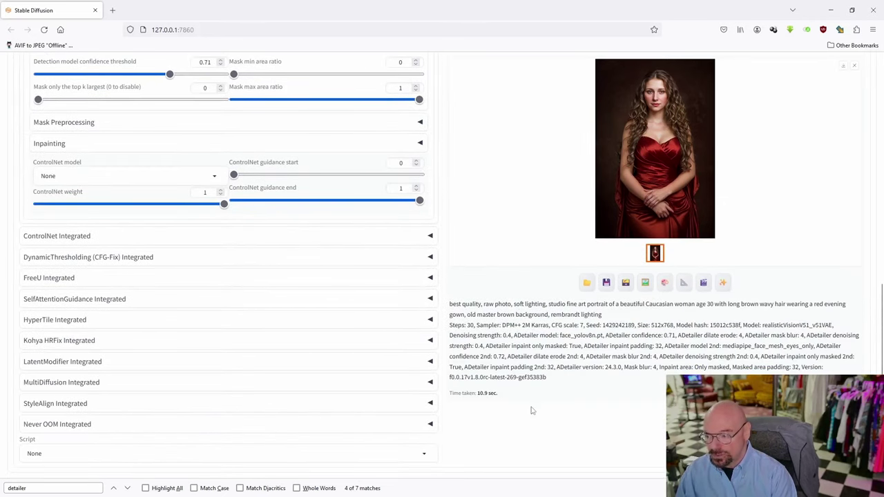
scroll(531, 411, up, 10)
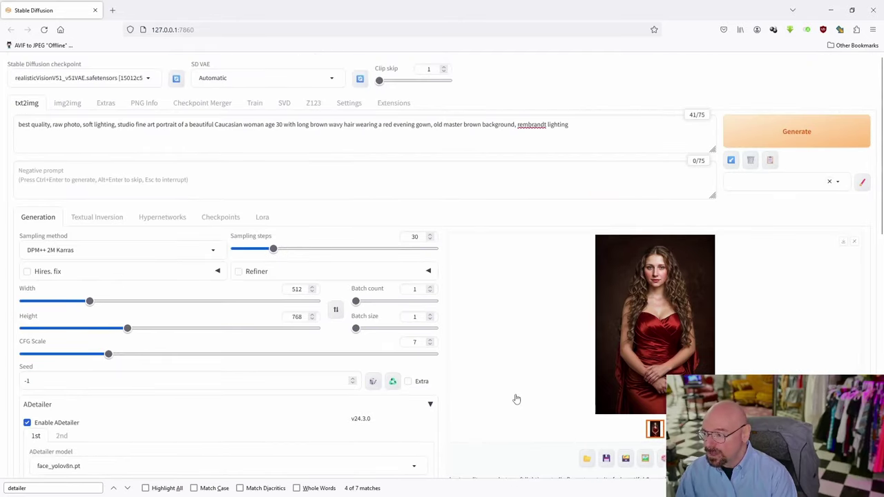